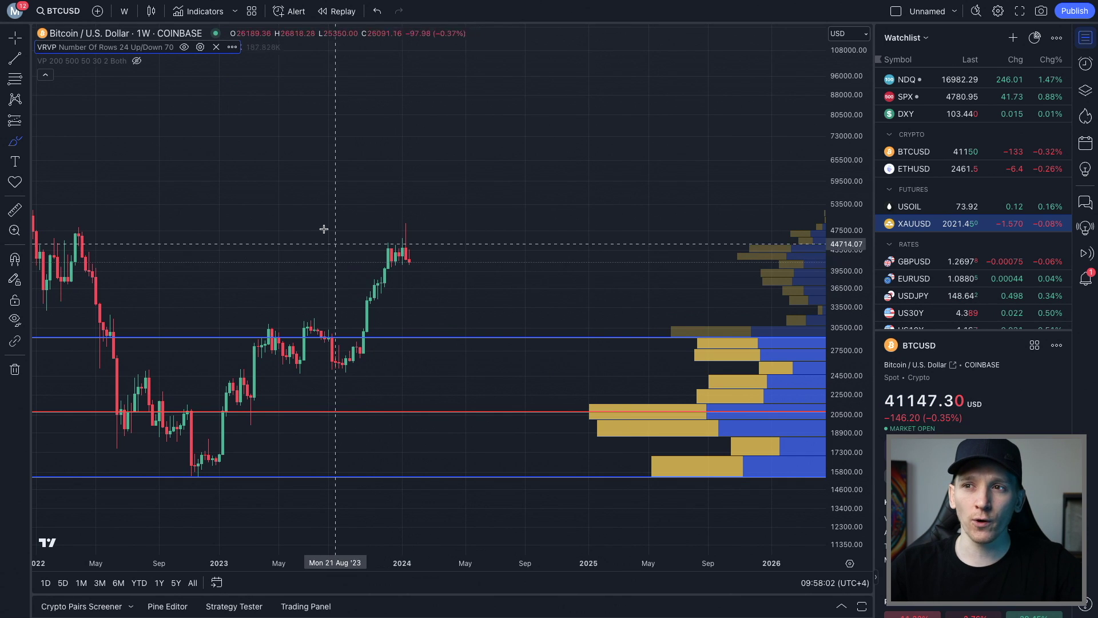
# Search indicators for 'volum' without adding one, and show the hidden VP volume profile
pyautogui.click(211, 13)
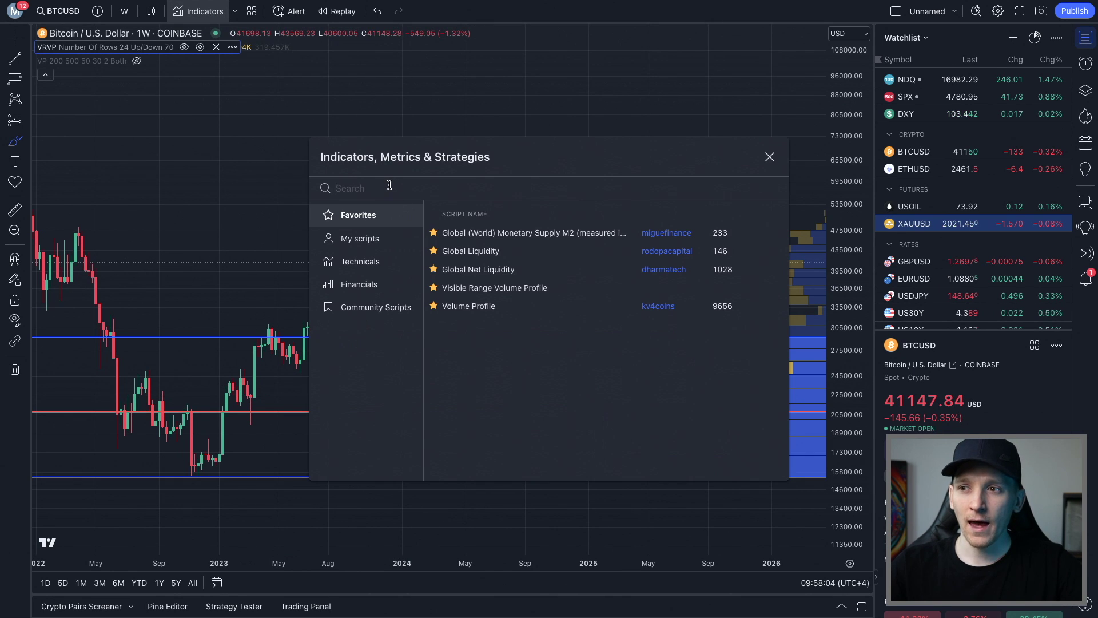
pyautogui.write('volume')
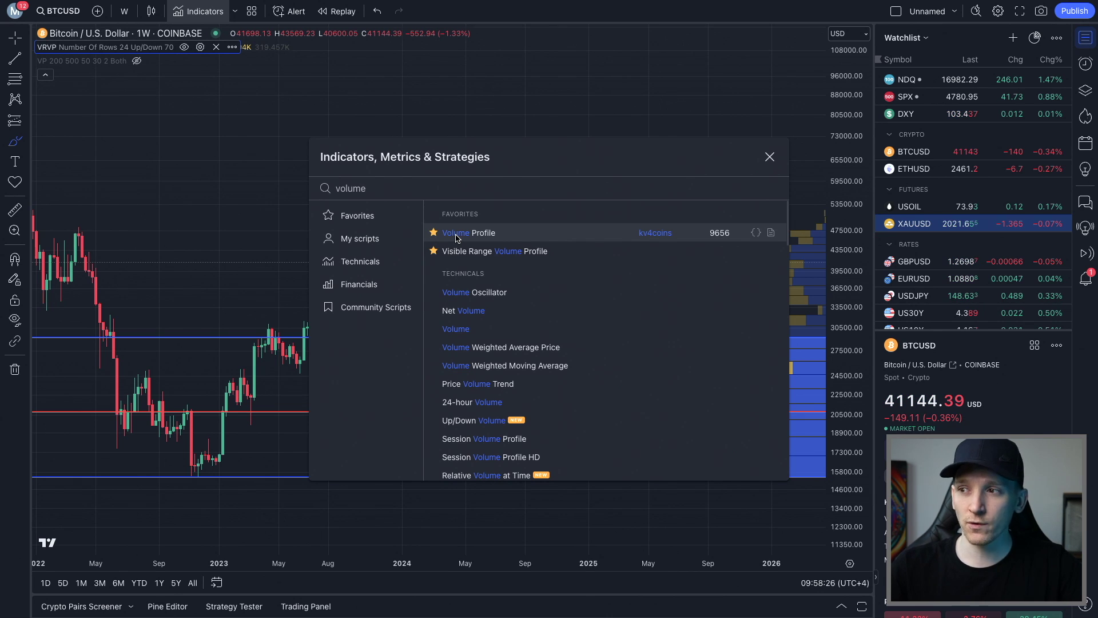
pyautogui.click(770, 157)
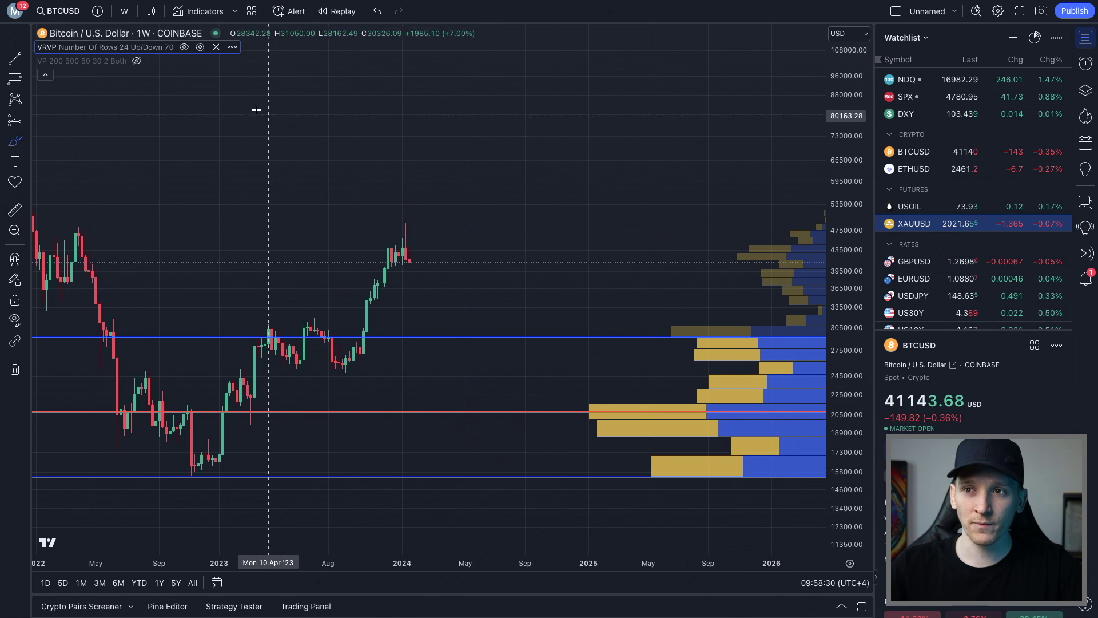
pyautogui.click(137, 60)
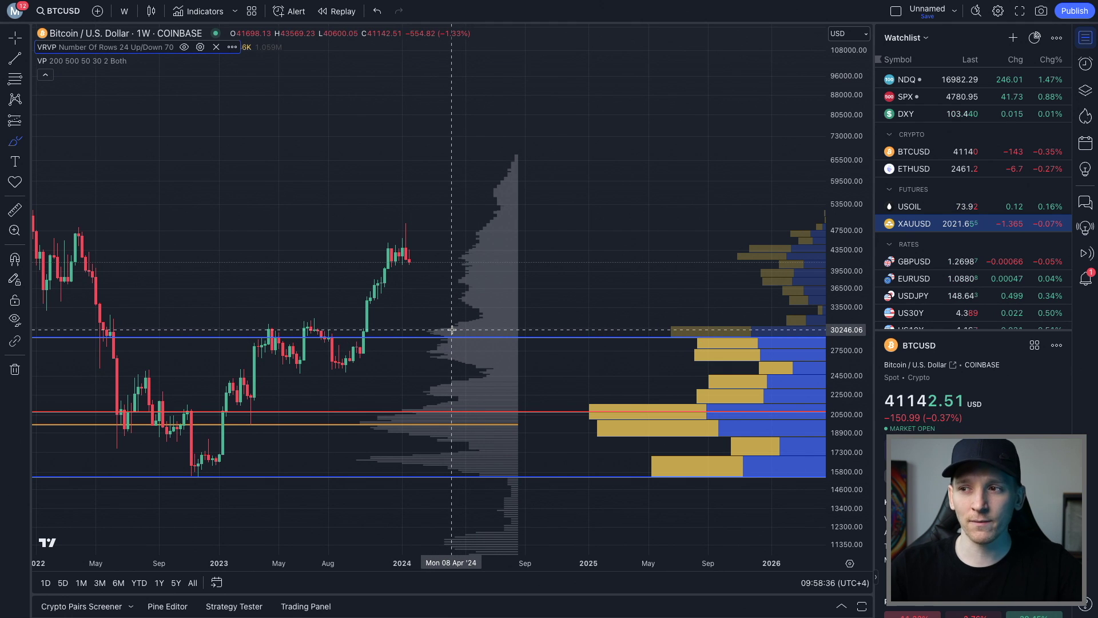
# Circle high-volume nodes on the VP and VRVP profiles, undo them, and hide VP again
pyautogui.moveTo(479, 242); pyautogui.dragTo(476, 272)
pyautogui.moveTo(446, 314)
pyautogui.mouseDown()
pyautogui.moveTo(427, 338)
pyautogui.moveTo(440, 357)
pyautogui.mouseUp()
pyautogui.moveTo(399, 400)
pyautogui.mouseDown()
pyautogui.moveTo(353, 426)
pyautogui.moveTo(384, 438)
pyautogui.mouseUp()
pyautogui.moveTo(597, 402); pyautogui.dragTo(582, 433)
pyautogui.moveTo(688, 318); pyautogui.dragTo(684, 353)
pyautogui.moveTo(740, 234); pyautogui.dragTo(740, 277)
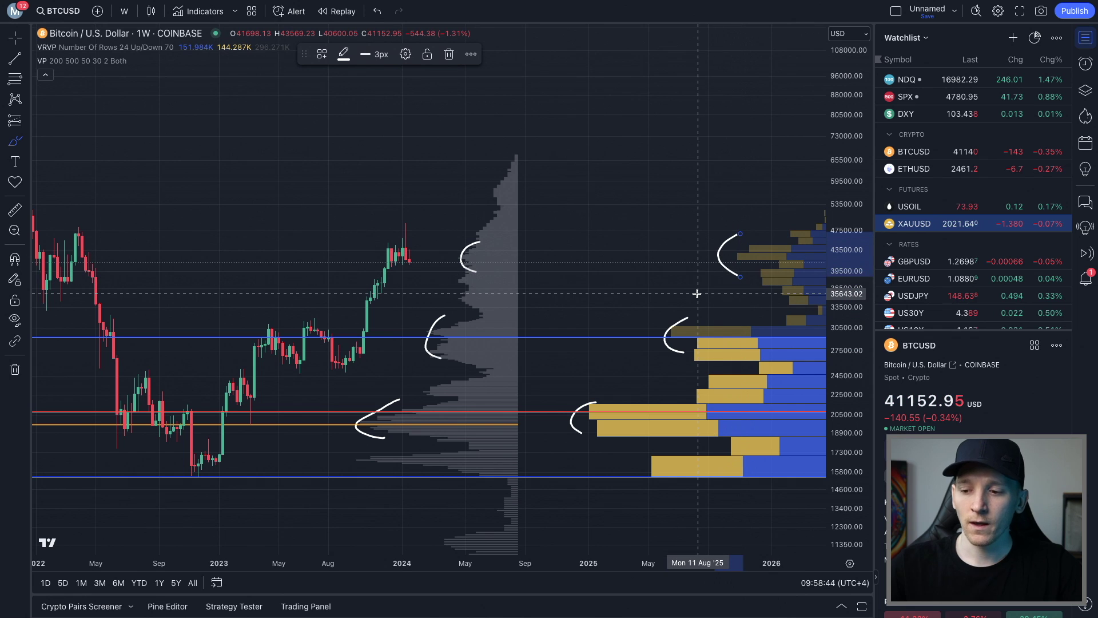
pyautogui.hotkey('ctrl', 'z')
pyautogui.hotkey('ctrl', 'z')
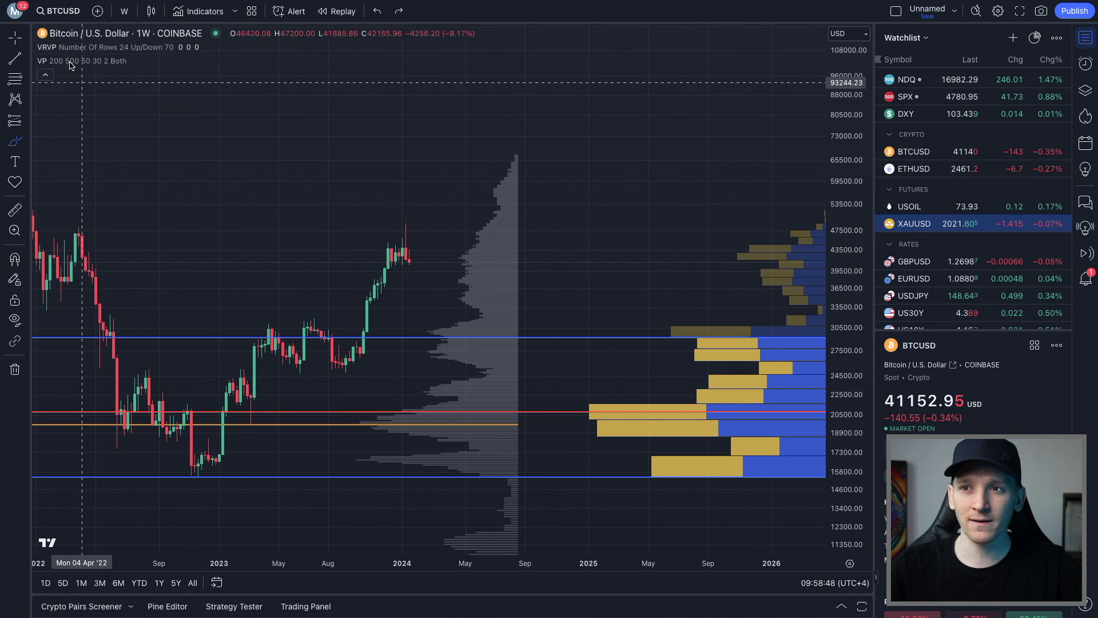
pyautogui.click(138, 61)
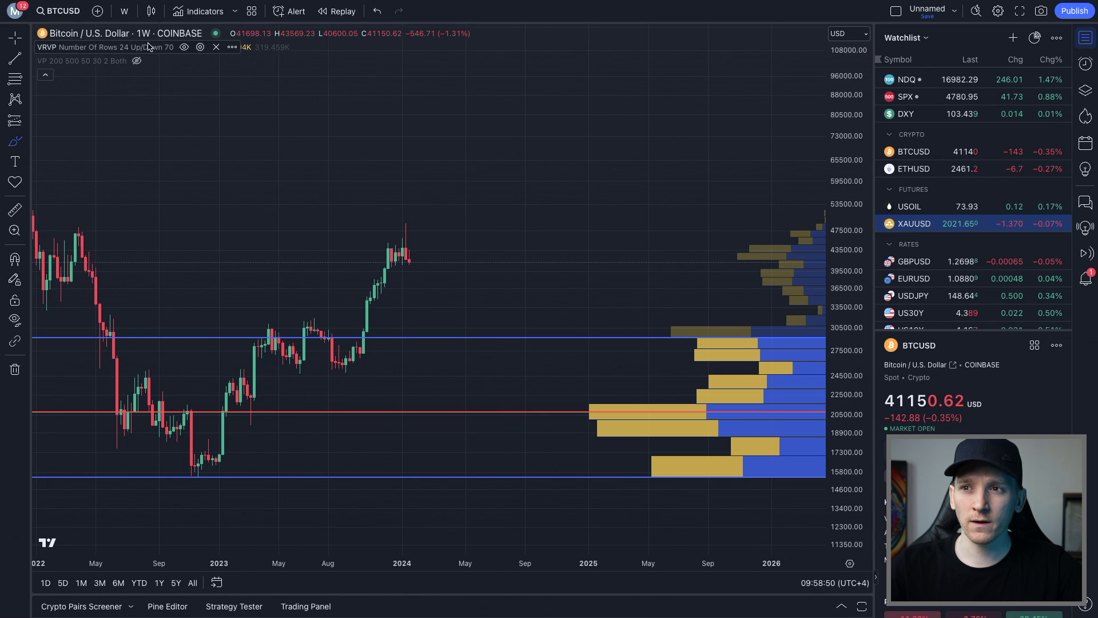
# Review the VRVP settings, then circle its value-area lines and red point of control, and undo
pyautogui.click(201, 46)
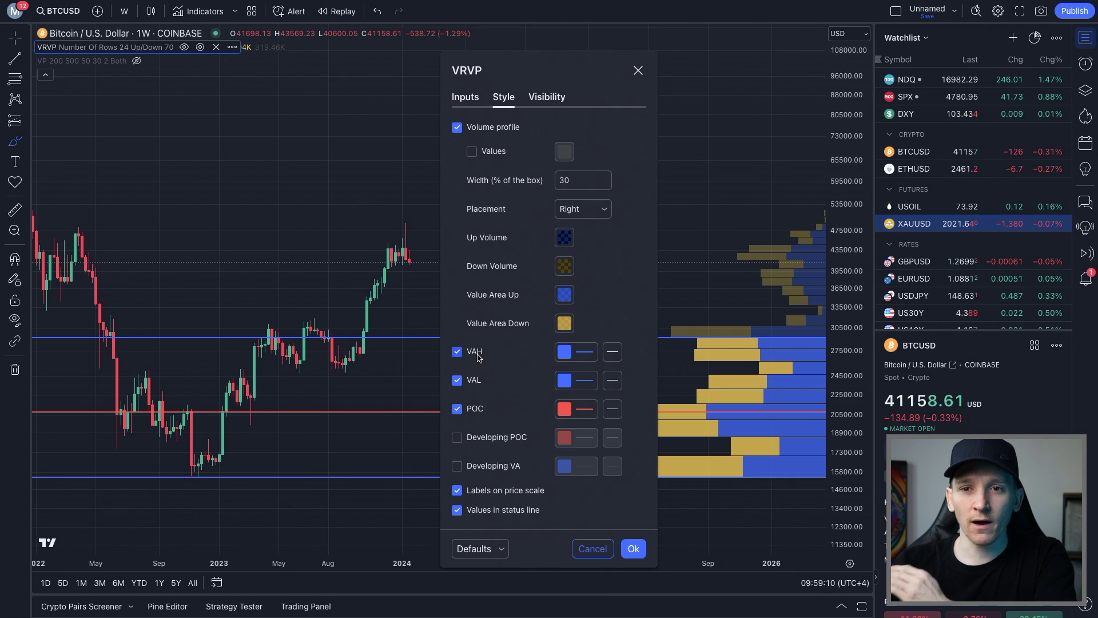
pyautogui.click(631, 551)
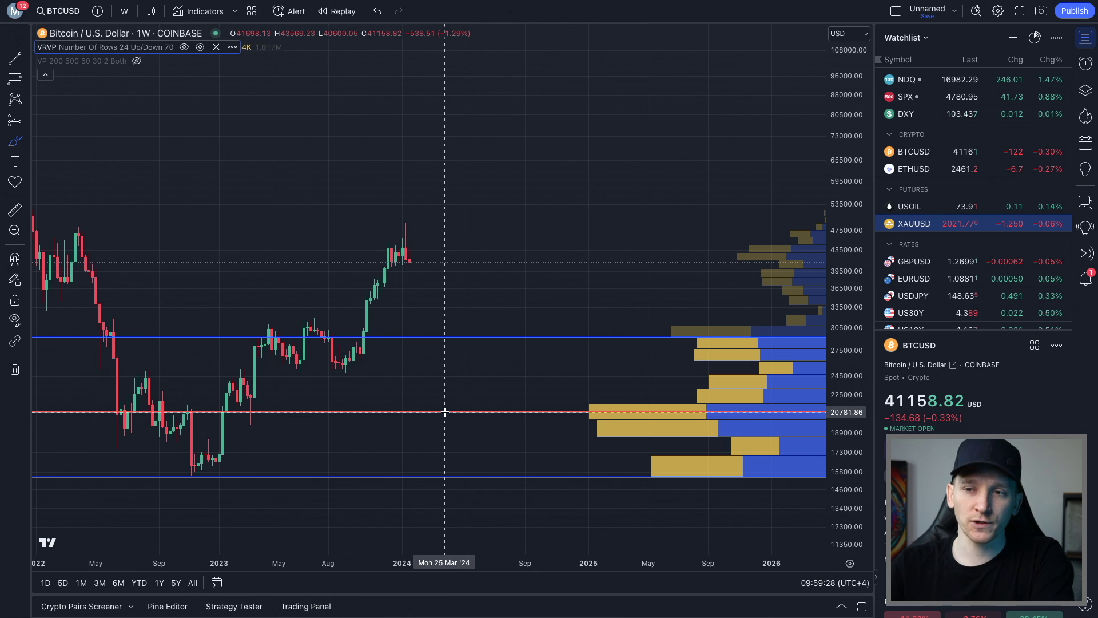
pyautogui.moveTo(466, 328)
pyautogui.mouseDown()
pyautogui.moveTo(442, 343)
pyautogui.moveTo(462, 326)
pyautogui.mouseUp()
pyautogui.moveTo(465, 457)
pyautogui.mouseDown()
pyautogui.moveTo(457, 484)
pyautogui.moveTo(460, 456)
pyautogui.mouseUp()
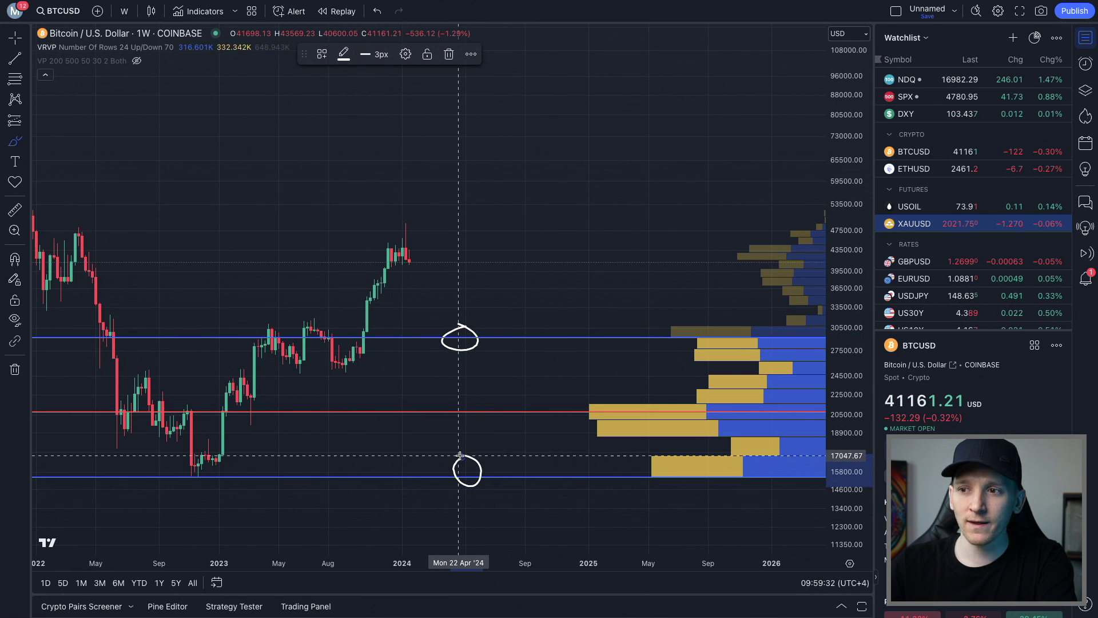
pyautogui.moveTo(461, 398)
pyautogui.mouseDown()
pyautogui.moveTo(483, 420)
pyautogui.moveTo(472, 401)
pyautogui.mouseUp()
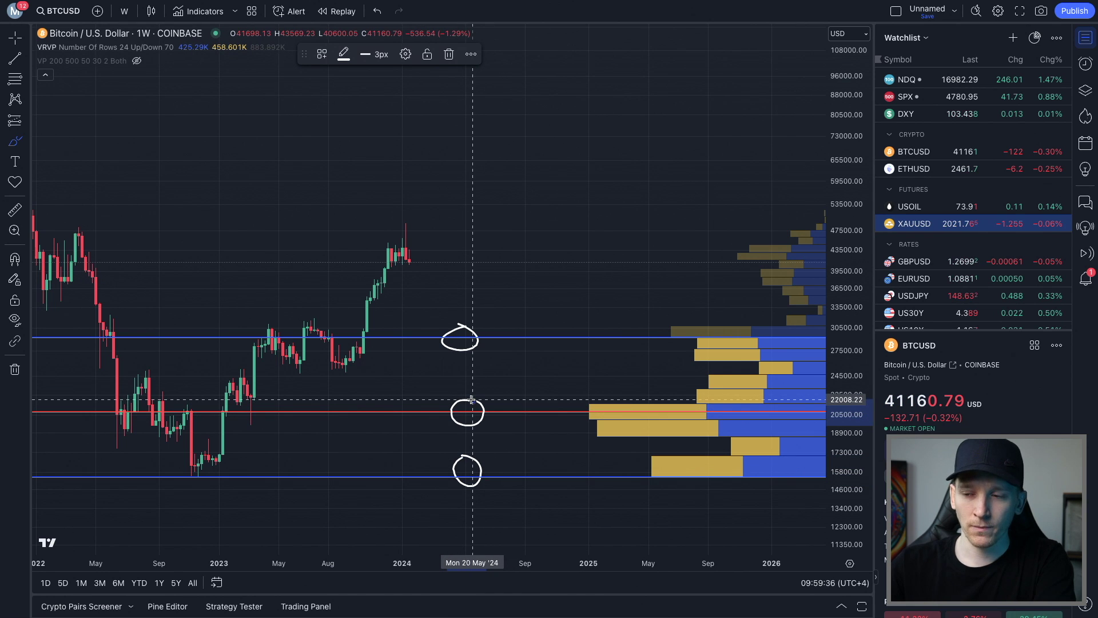
pyautogui.hotkey('ctrl', 'z')
pyautogui.hotkey('ctrl', 'z')
pyautogui.hotkey('ctrl', 'z')
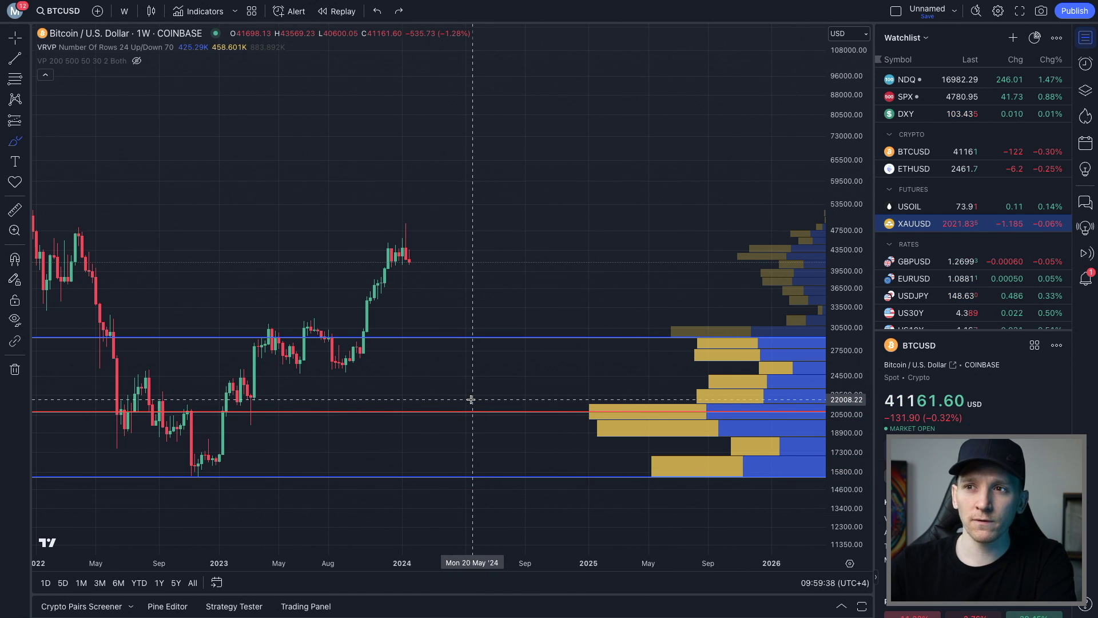
# Toggle the VRVP profile and its value area high and low lines off and back on
pyautogui.moveTo(155, 53)
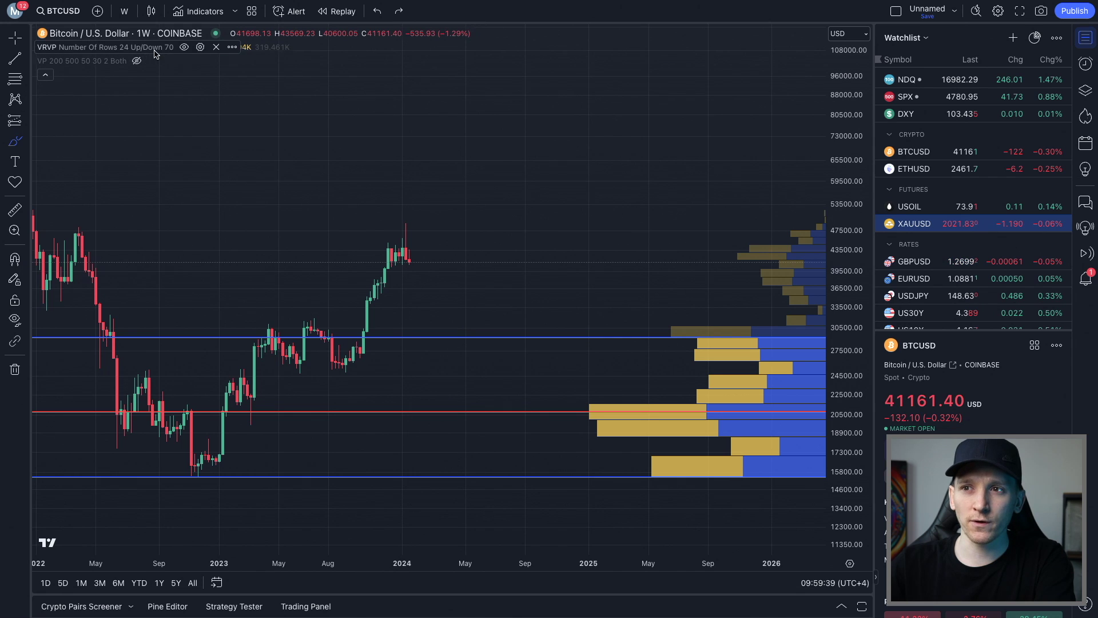
pyautogui.click(185, 48)
pyautogui.click(184, 48)
pyautogui.click(200, 47)
pyautogui.click(457, 380)
pyautogui.click(457, 351)
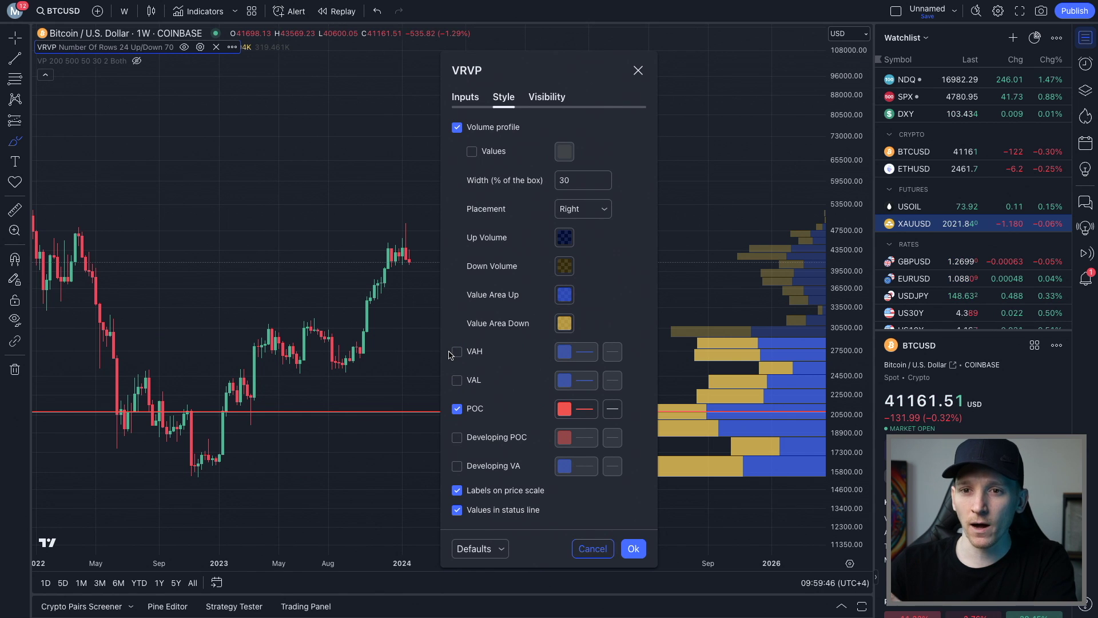
pyautogui.click(457, 380)
pyautogui.click(457, 351)
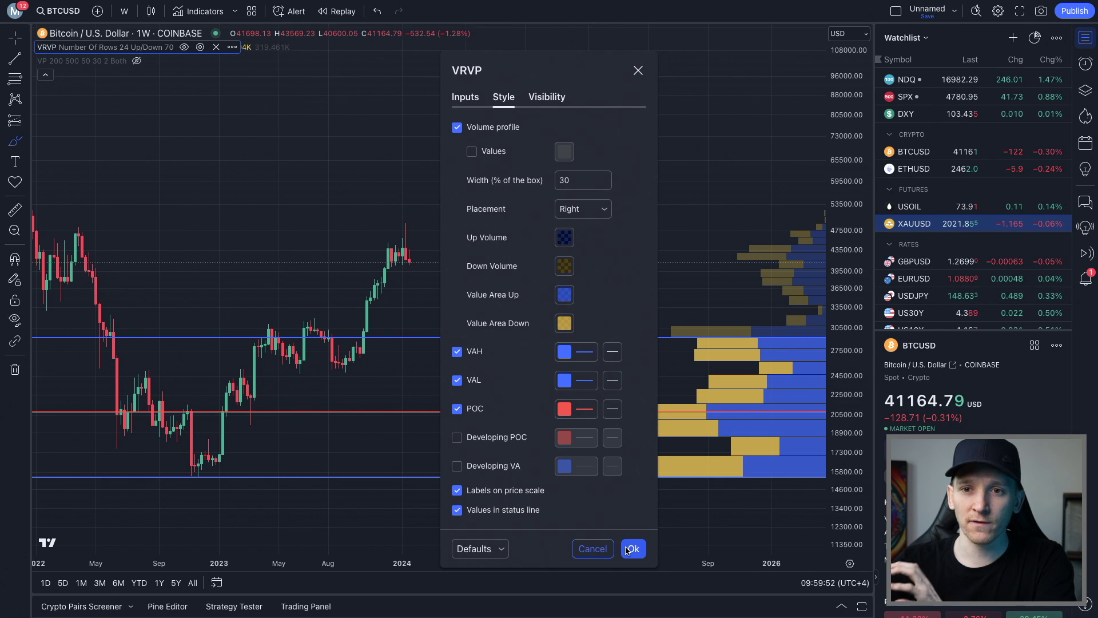
pyautogui.click(636, 548)
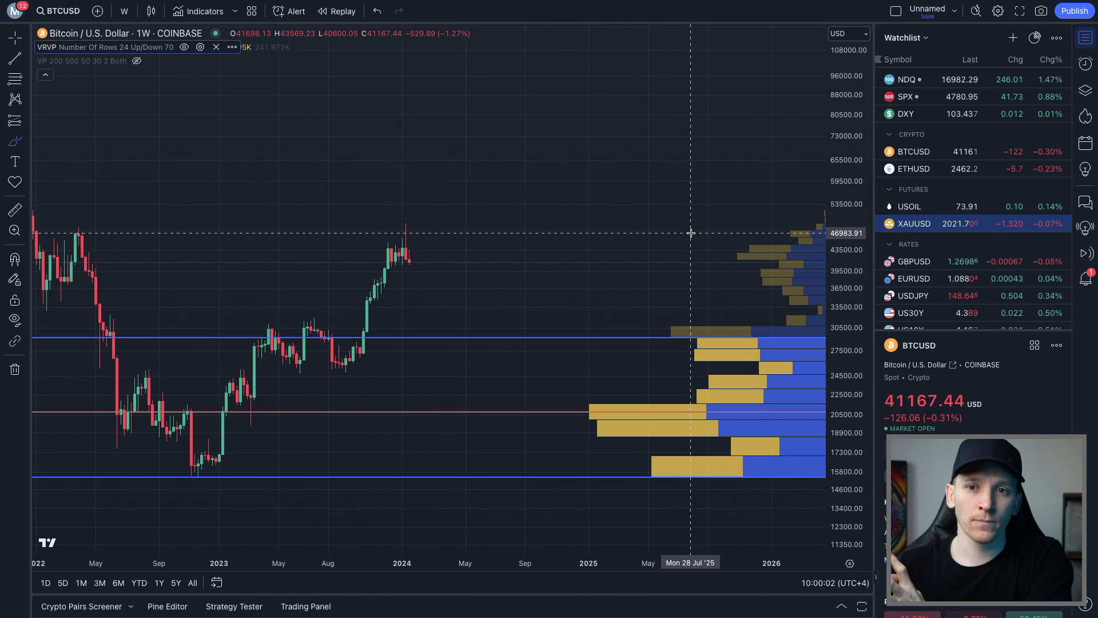
# Loop the 2021 highs, 2022 lows and late-2023 candles, undo each, and zoom into 2023–2024
pyautogui.scroll(-5, 664, 276)
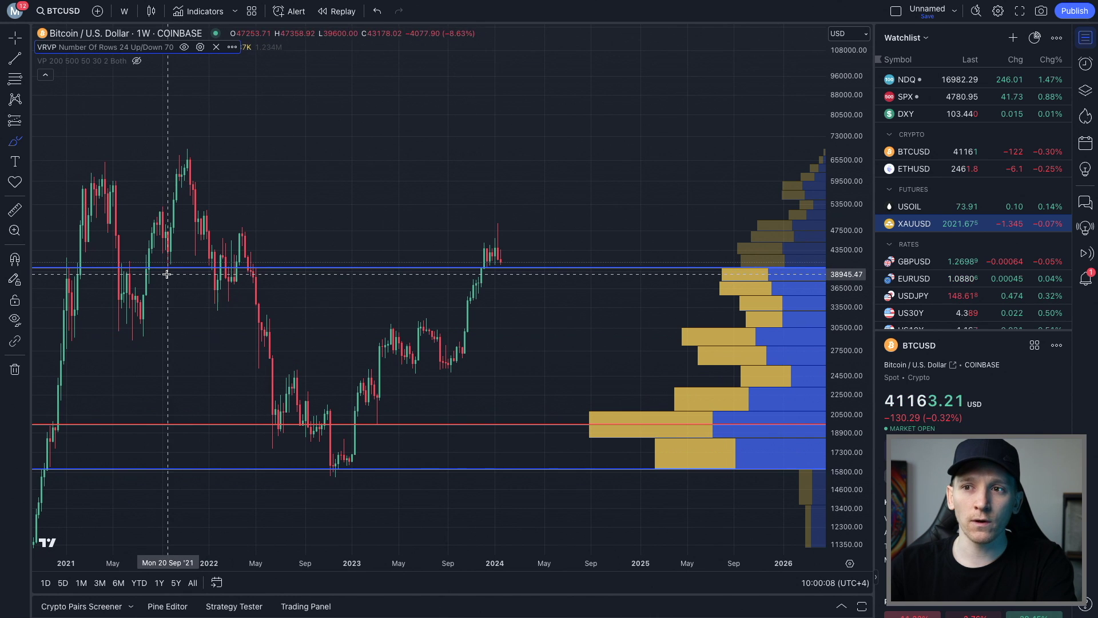
pyautogui.moveTo(119, 176)
pyautogui.mouseDown()
pyautogui.moveTo(89, 188)
pyautogui.moveTo(181, 297)
pyautogui.moveTo(135, 183)
pyautogui.mouseUp()
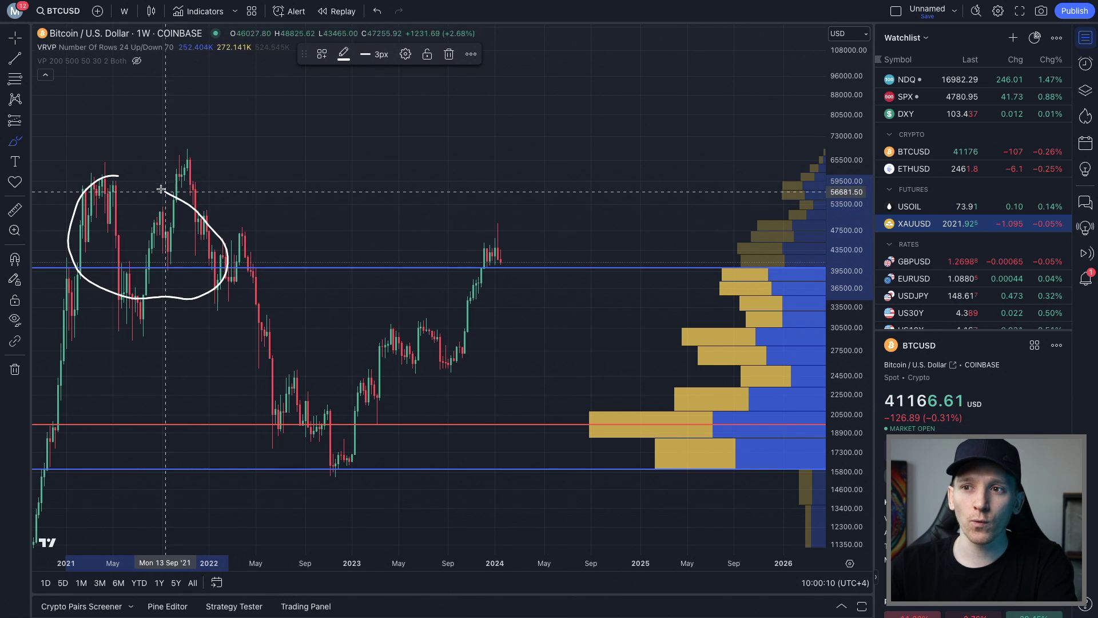
pyautogui.hotkey('ctrl', 'z')
pyautogui.moveTo(373, 381)
pyautogui.mouseDown()
pyautogui.moveTo(294, 378)
pyautogui.moveTo(385, 506)
pyautogui.moveTo(375, 389)
pyautogui.mouseUp()
pyautogui.hotkey('ctrl', 'z')
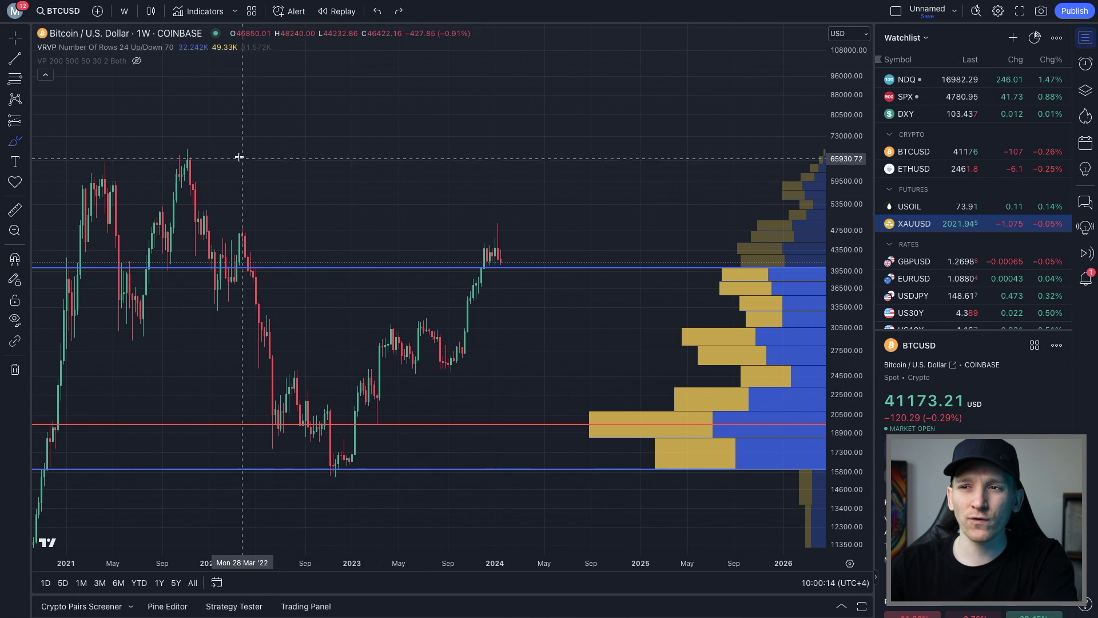
pyautogui.moveTo(505, 227)
pyautogui.mouseDown()
pyautogui.moveTo(458, 252)
pyautogui.moveTo(463, 323)
pyautogui.moveTo(547, 286)
pyautogui.moveTo(499, 219)
pyautogui.mouseUp()
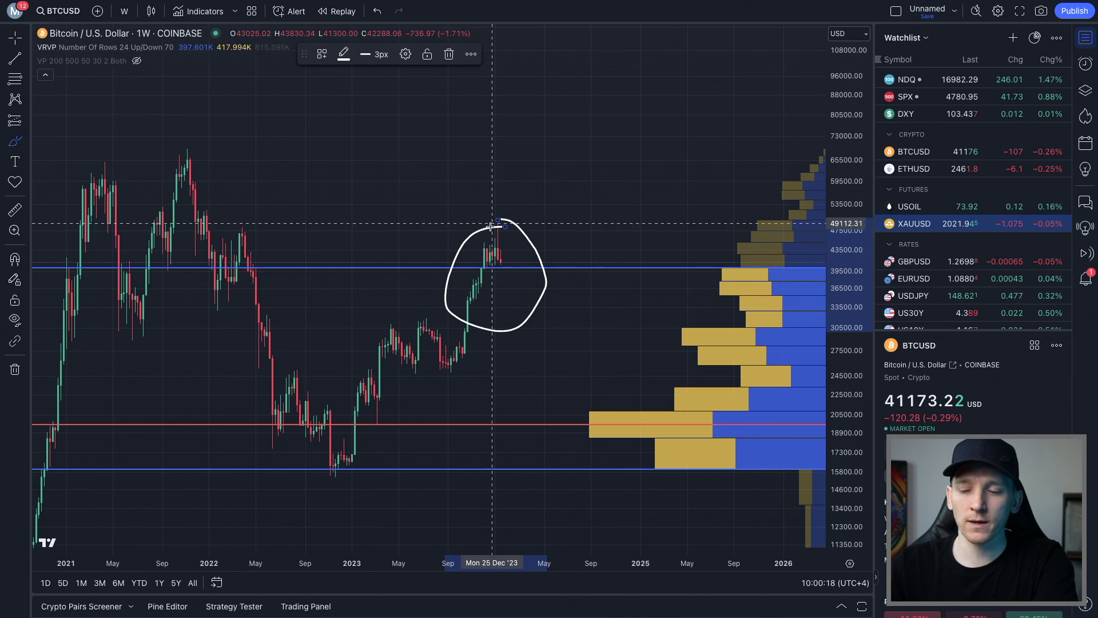
pyautogui.hotkey('ctrl', 'z')
pyautogui.scroll(4, 411, 289)
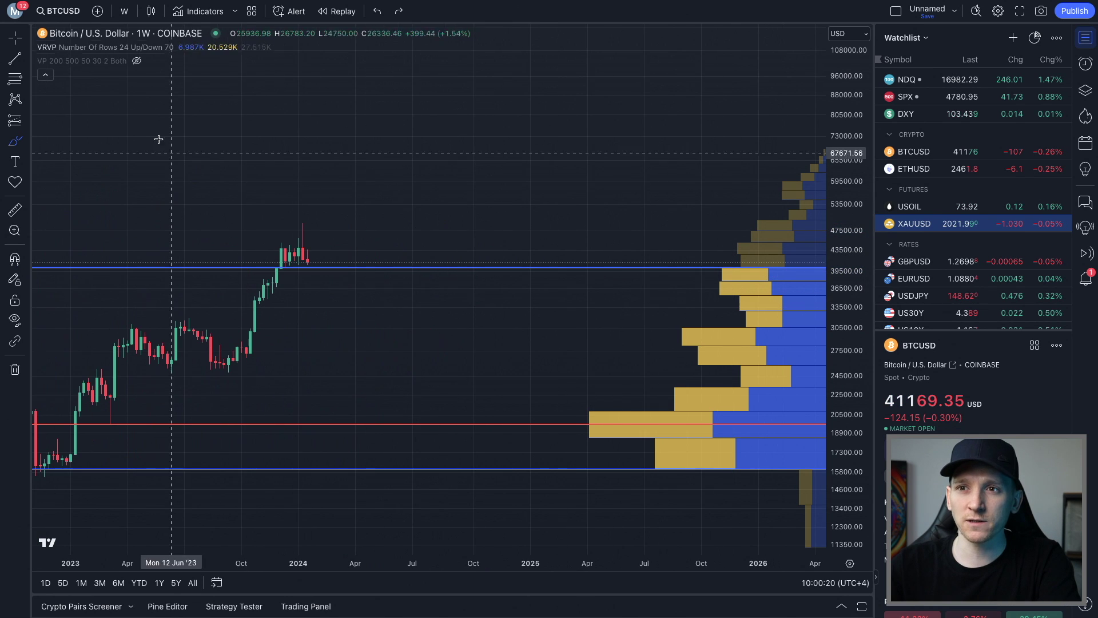
pyautogui.scroll(2, 212, 253)
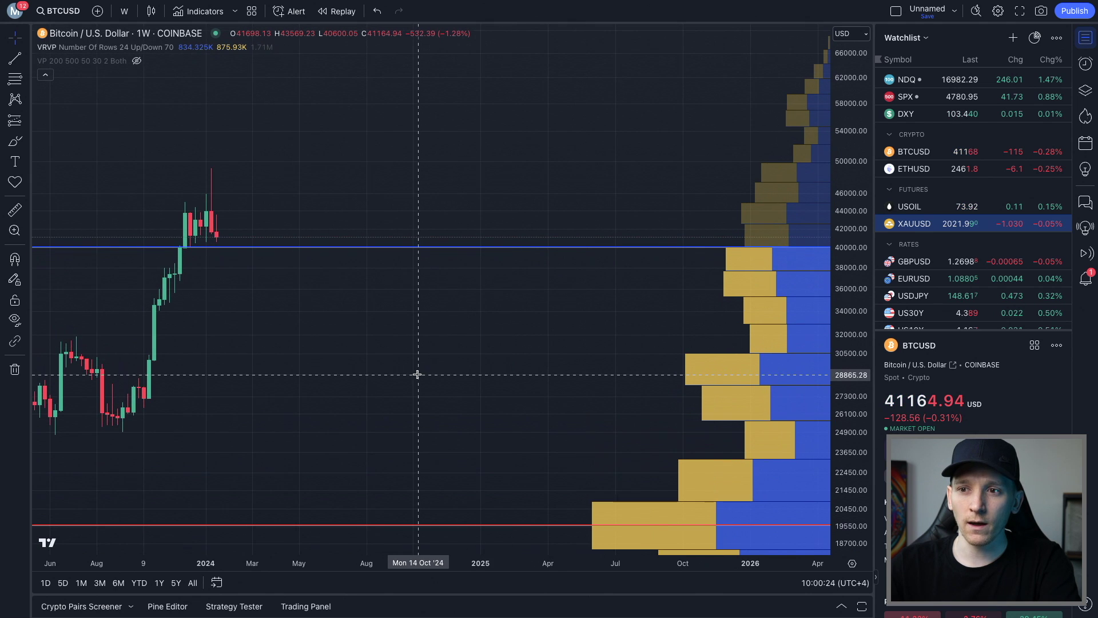
pyautogui.scroll(2, 418, 375)
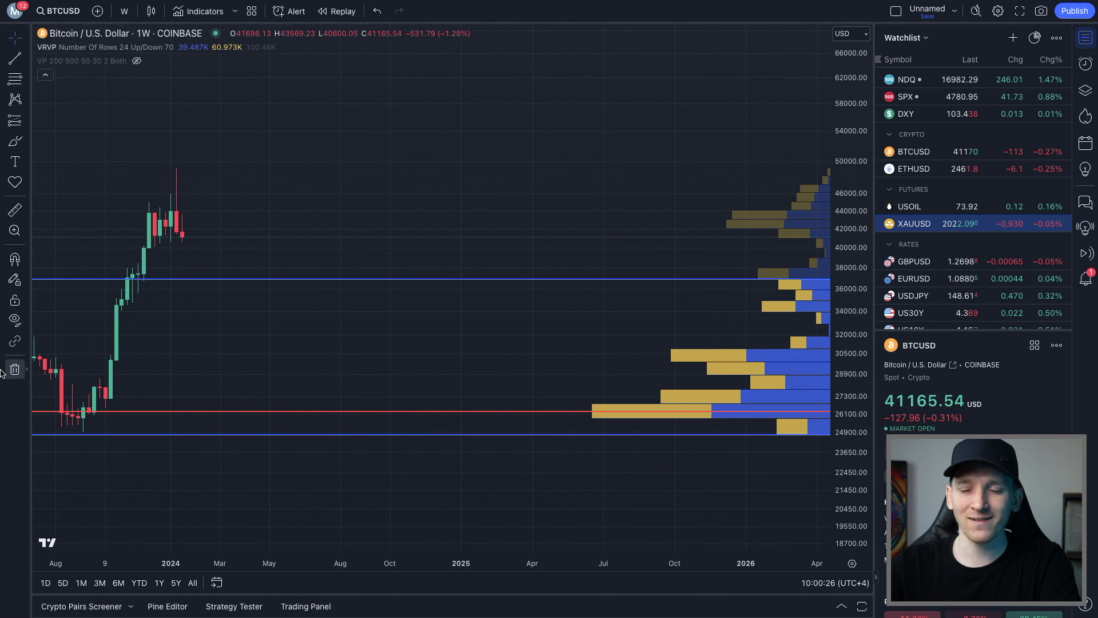
pyautogui.rightClick(87, 215)
pyautogui.click(334, 191)
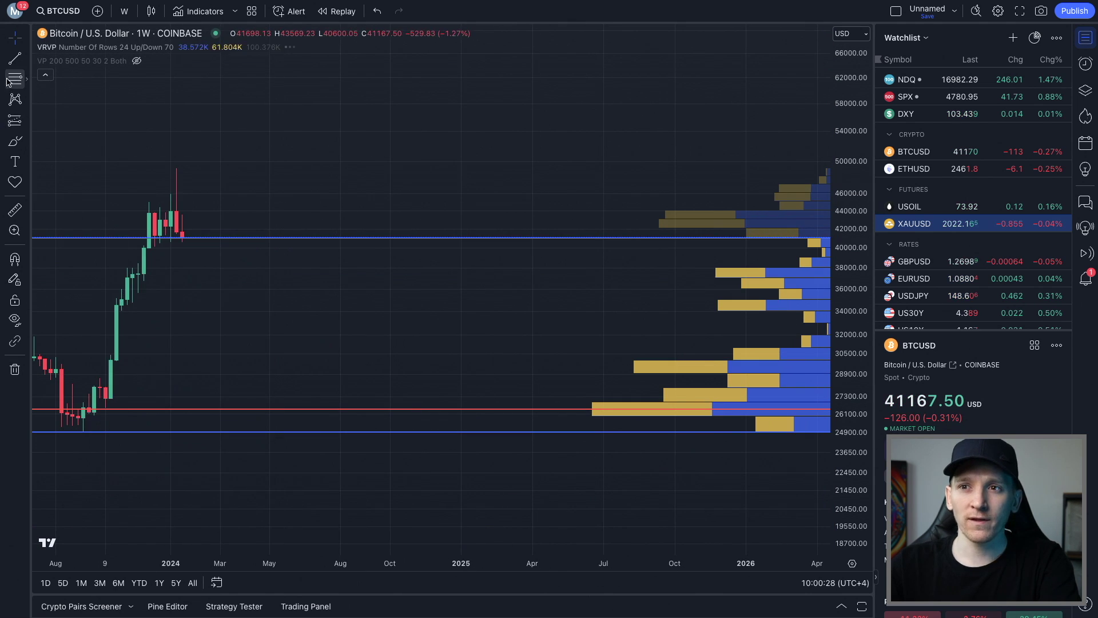
pyautogui.click(15, 142)
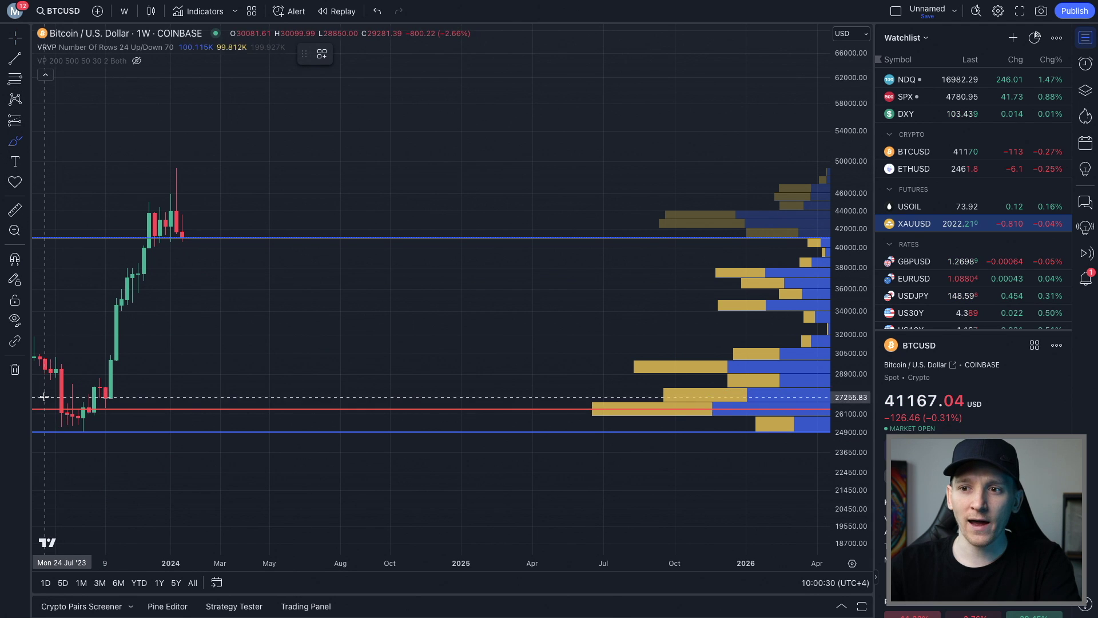
pyautogui.moveTo(45, 359)
pyautogui.mouseDown()
pyautogui.moveTo(63, 422)
pyautogui.moveTo(86, 417)
pyautogui.moveTo(79, 425)
pyautogui.moveTo(153, 217)
pyautogui.moveTo(204, 224)
pyautogui.mouseUp()
pyautogui.hotkey('ctrl', 'z')
pyautogui.hotkey('ctrl', 'z')
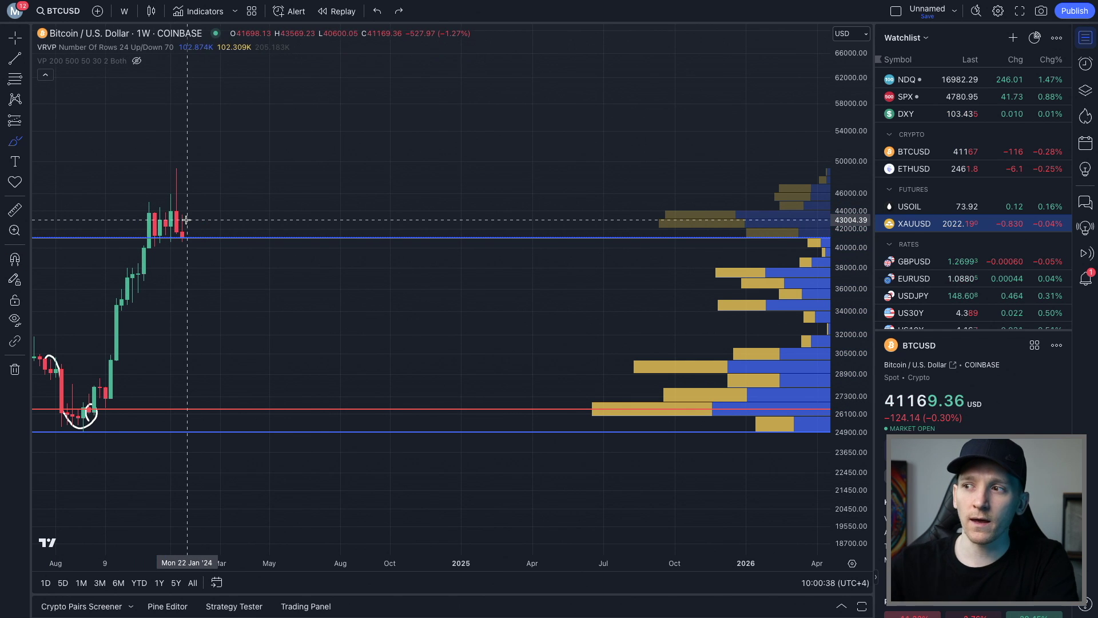
pyautogui.scroll(3, 189, 253)
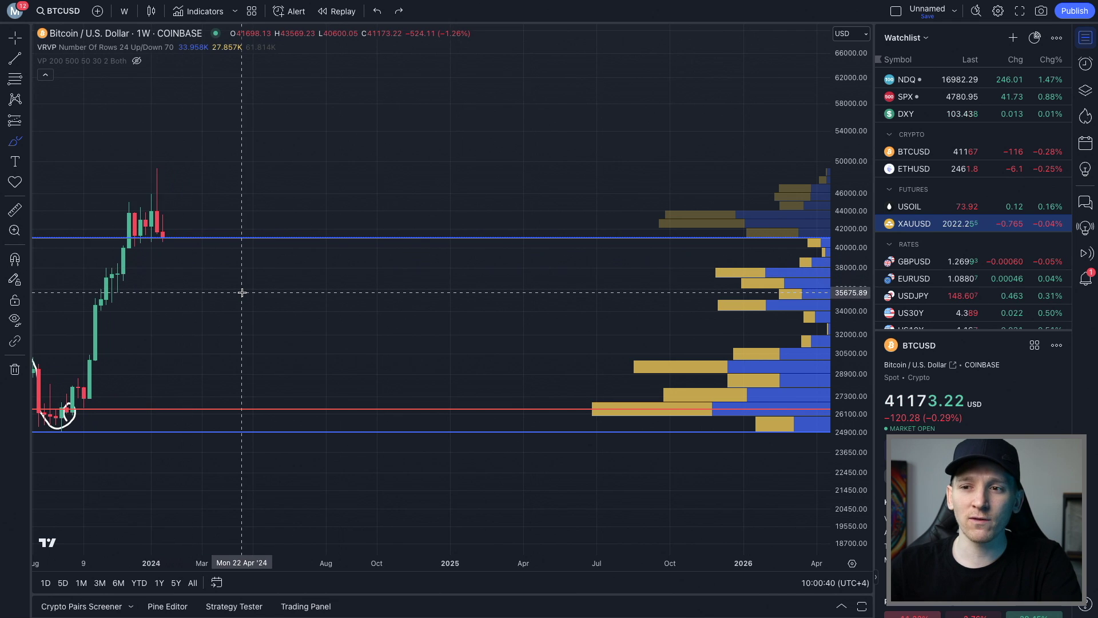
pyautogui.scroll(1, 242, 291)
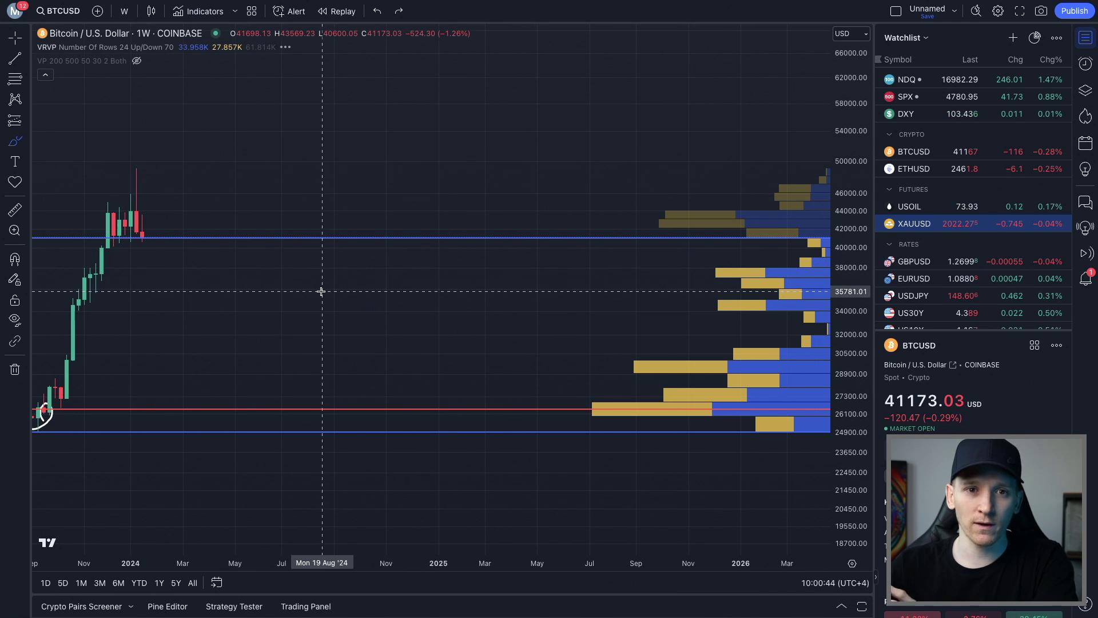
pyautogui.hotkey('ctrl', 'z')
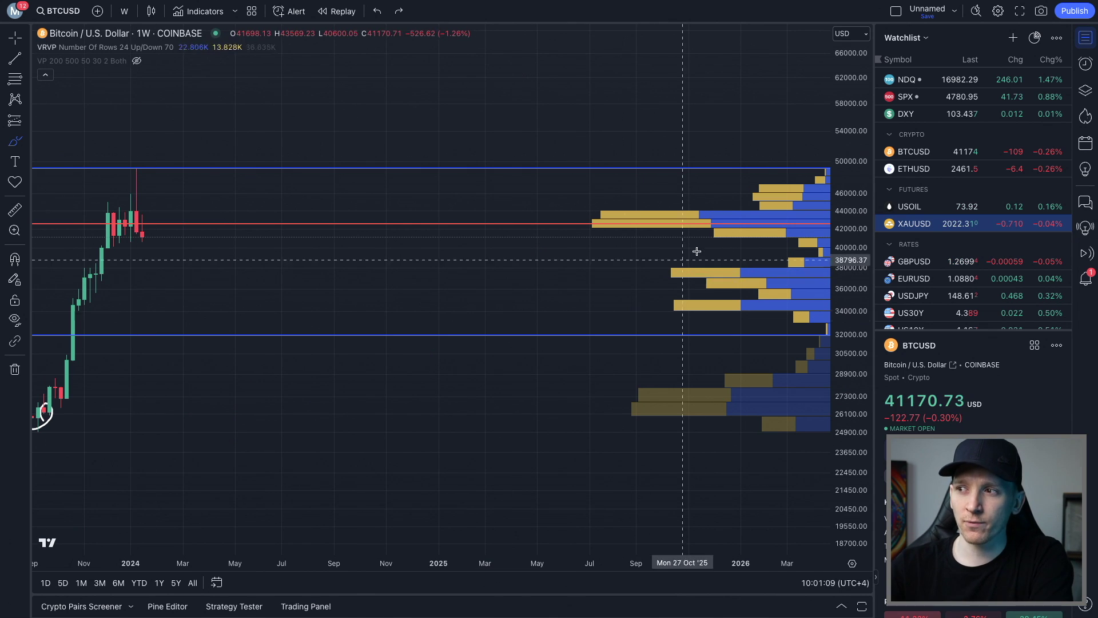
pyautogui.moveTo(608, 191)
pyautogui.mouseDown()
pyautogui.moveTo(589, 240)
pyautogui.moveTo(610, 201)
pyautogui.mouseUp()
pyautogui.hotkey('ctrl', 'z')
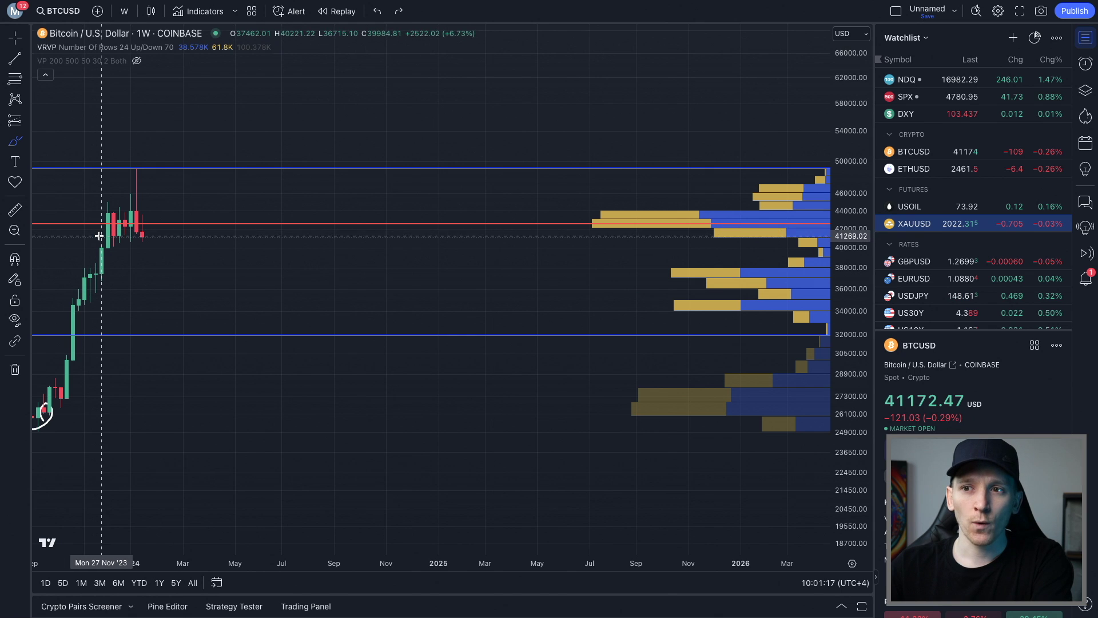
pyautogui.moveTo(164, 203)
pyautogui.mouseDown()
pyautogui.moveTo(90, 230)
pyautogui.moveTo(133, 243)
pyautogui.moveTo(165, 221)
pyautogui.moveTo(163, 206)
pyautogui.mouseUp()
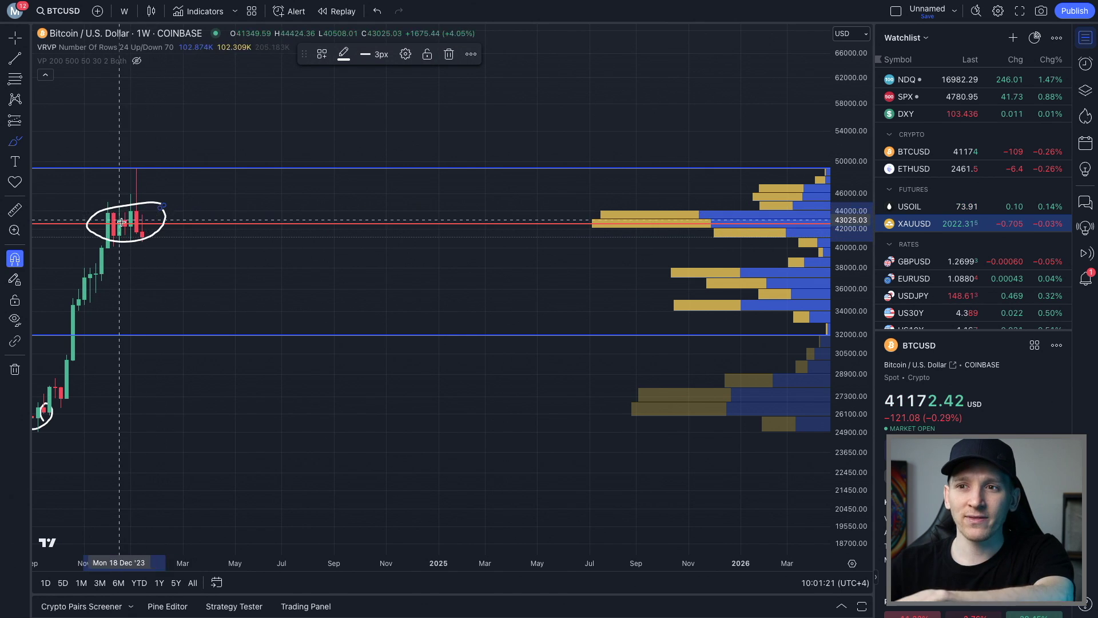
pyautogui.hotkey('ctrl', 'z')
pyautogui.moveTo(90, 207); pyautogui.dragTo(117, 220)
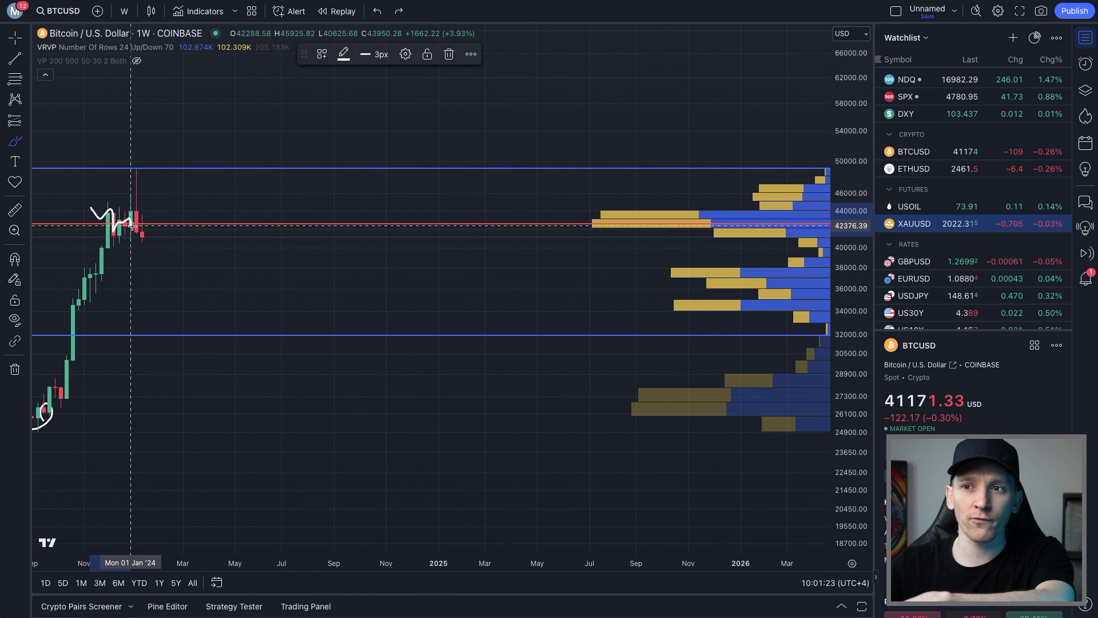
pyautogui.hotkey('ctrl', 'z')
pyautogui.moveTo(56, 416)
pyautogui.mouseDown()
pyautogui.moveTo(123, 235)
pyautogui.moveTo(147, 216)
pyautogui.moveTo(165, 224)
pyautogui.moveTo(140, 241)
pyautogui.moveTo(100, 232)
pyautogui.moveTo(95, 217)
pyautogui.mouseUp()
pyautogui.hotkey('ctrl', 'z')
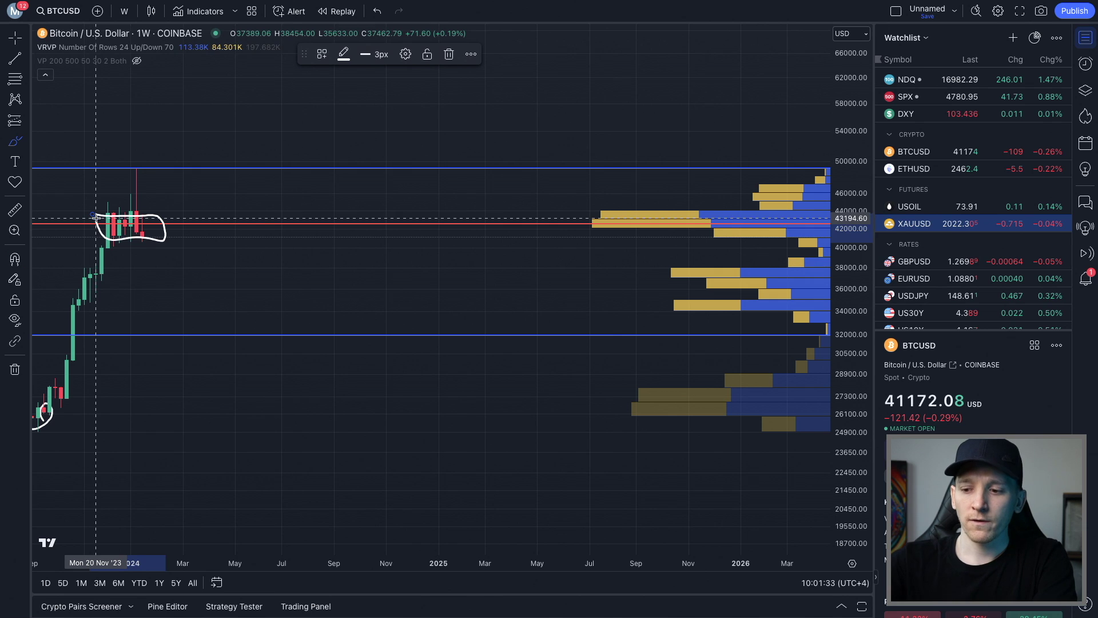
pyautogui.hotkey('ctrl', 'z')
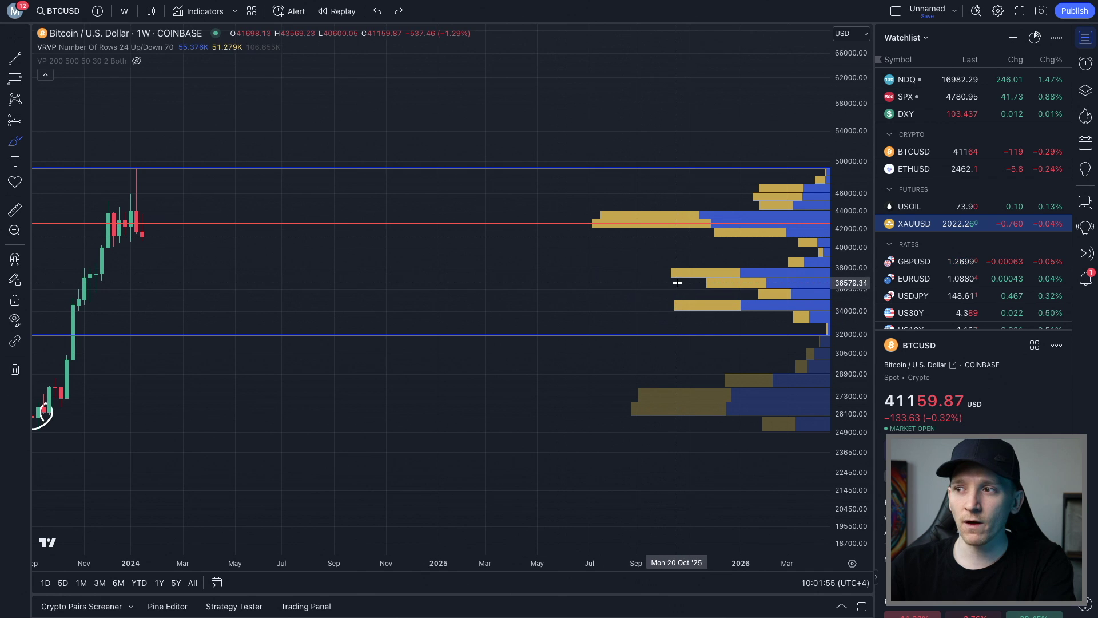
pyautogui.moveTo(78, 275); pyautogui.dragTo(159, 275)
pyautogui.moveTo(68, 312); pyautogui.dragTo(166, 302)
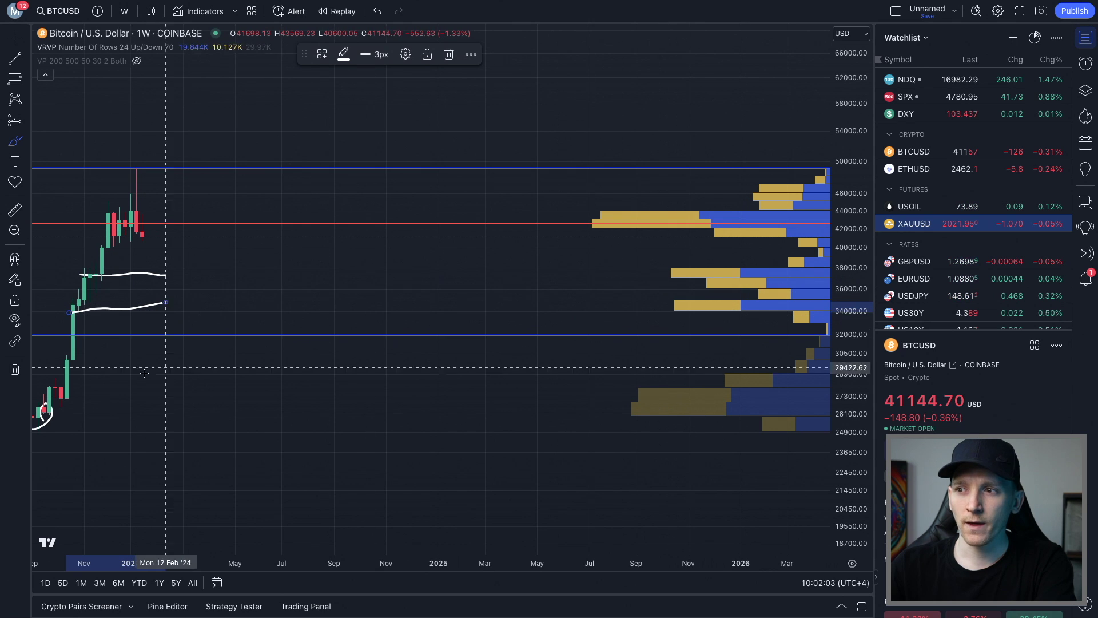
pyautogui.moveTo(169, 330); pyautogui.dragTo(165, 331)
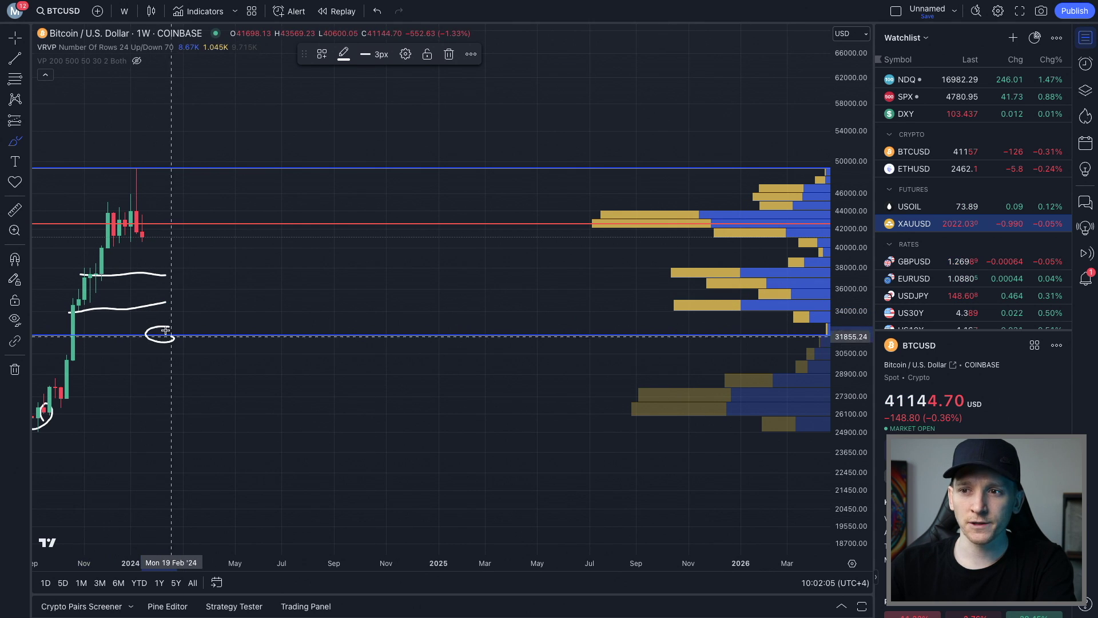
pyautogui.hotkey('ctrl', 'z')
pyautogui.moveTo(168, 333)
pyautogui.mouseDown()
pyautogui.moveTo(60, 335)
pyautogui.moveTo(180, 334)
pyautogui.mouseUp()
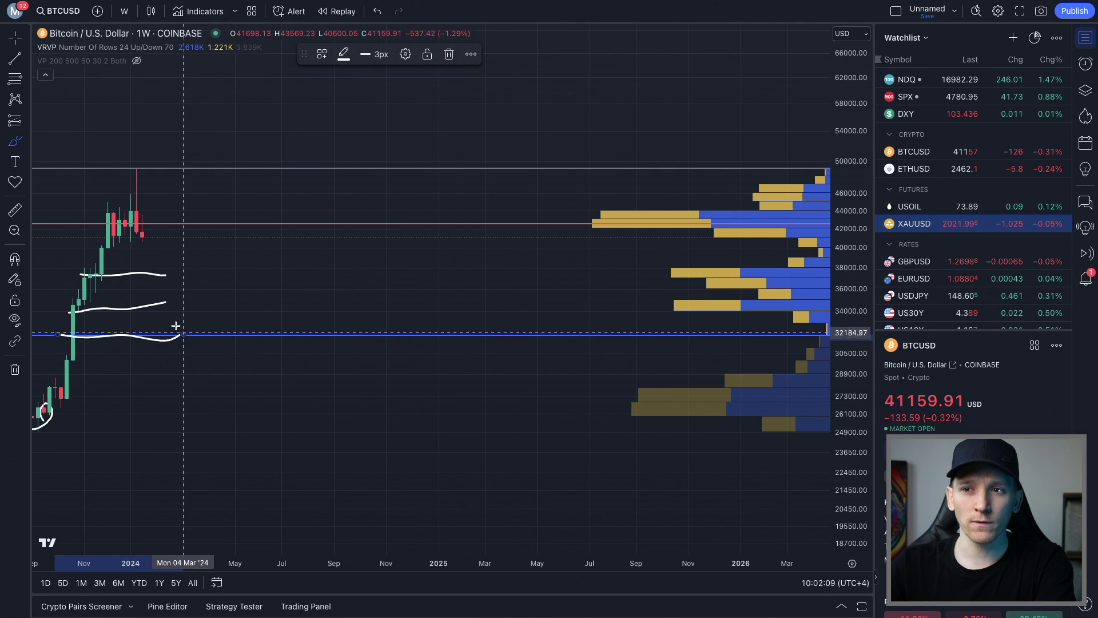
pyautogui.moveTo(133, 225); pyautogui.dragTo(161, 253)
pyautogui.hotkey('ctrl', 'z')
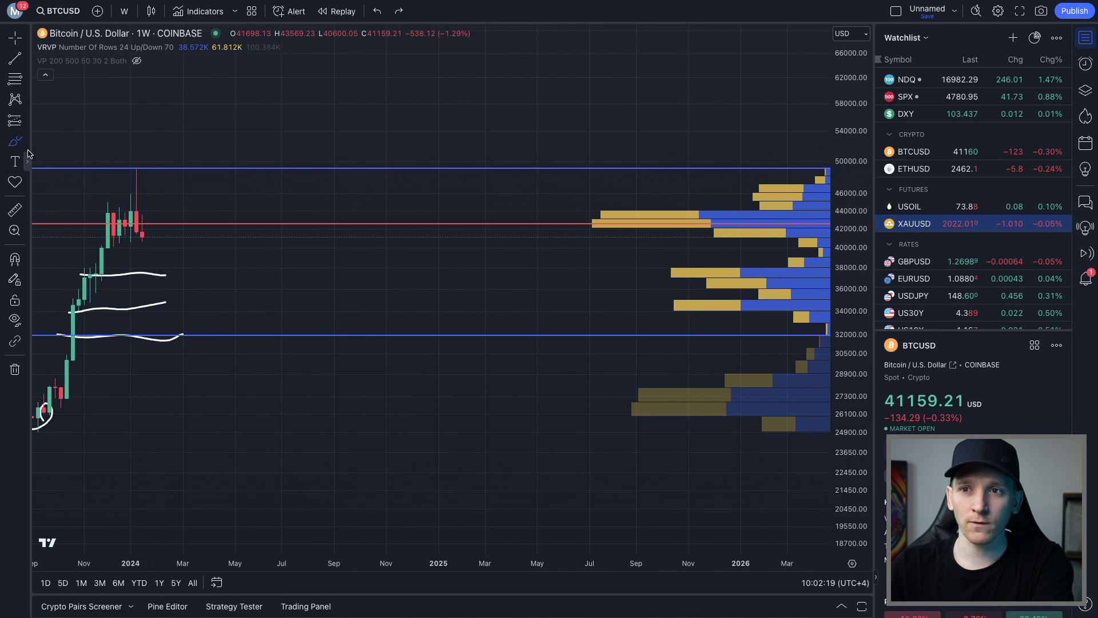
pyautogui.hotkey('ctrl', 'z')
pyautogui.hotkey('ctrl', 'z')
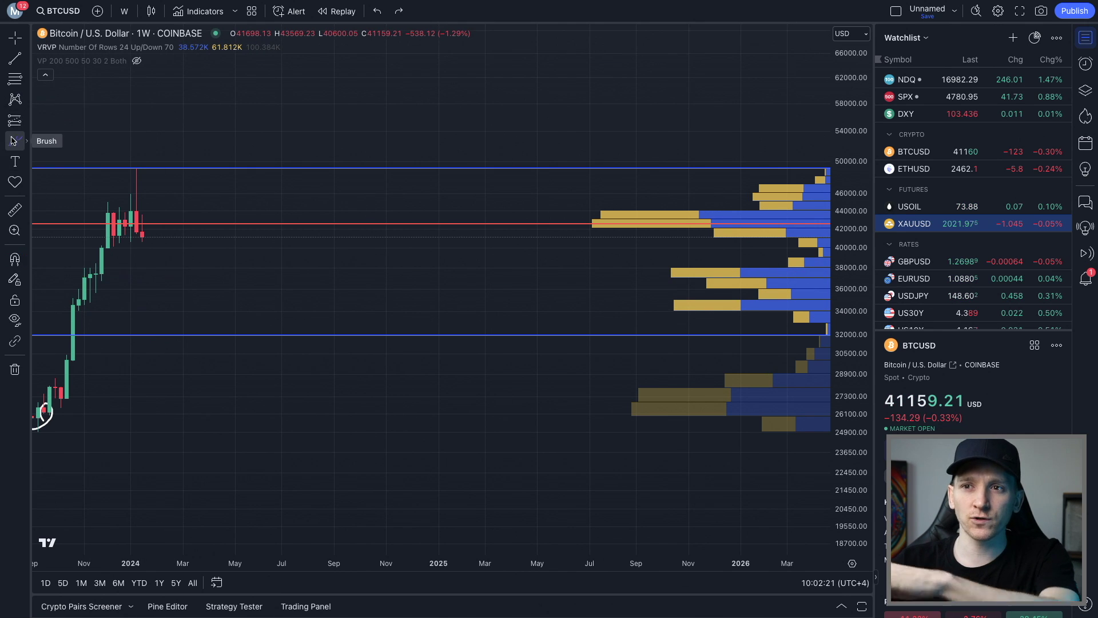
# Draw a green buy-zone rectangle from about 37,900 down to 32,800
pyautogui.click(24, 139)
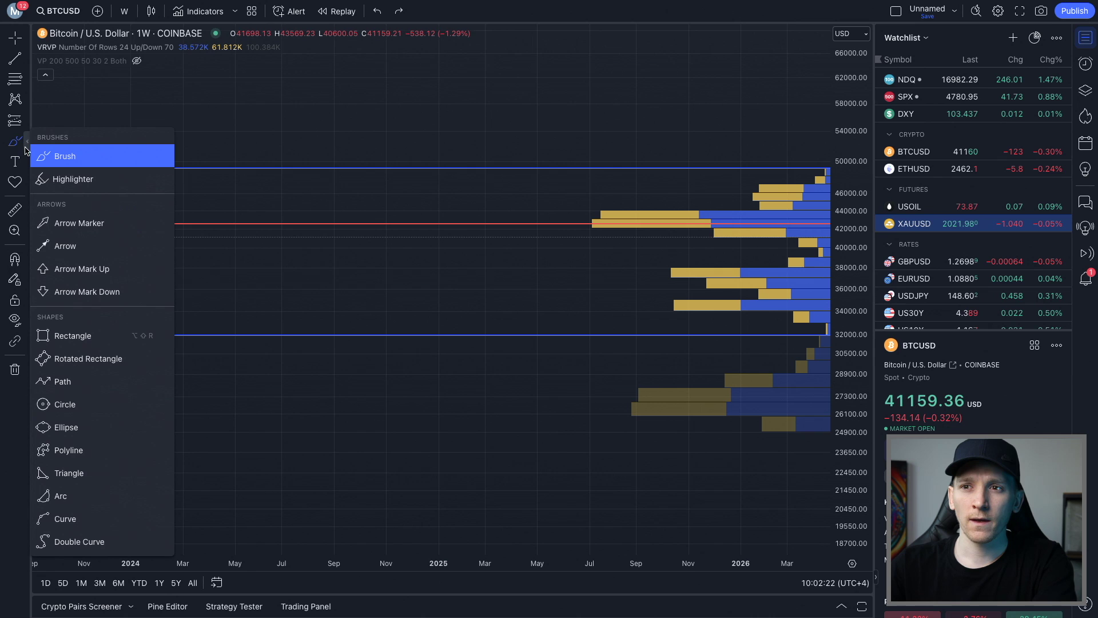
pyautogui.click(69, 336)
pyautogui.moveTo(160, 273)
pyautogui.mouseDown()
pyautogui.moveTo(227, 321)
pyautogui.moveTo(260, 326)
pyautogui.mouseUp()
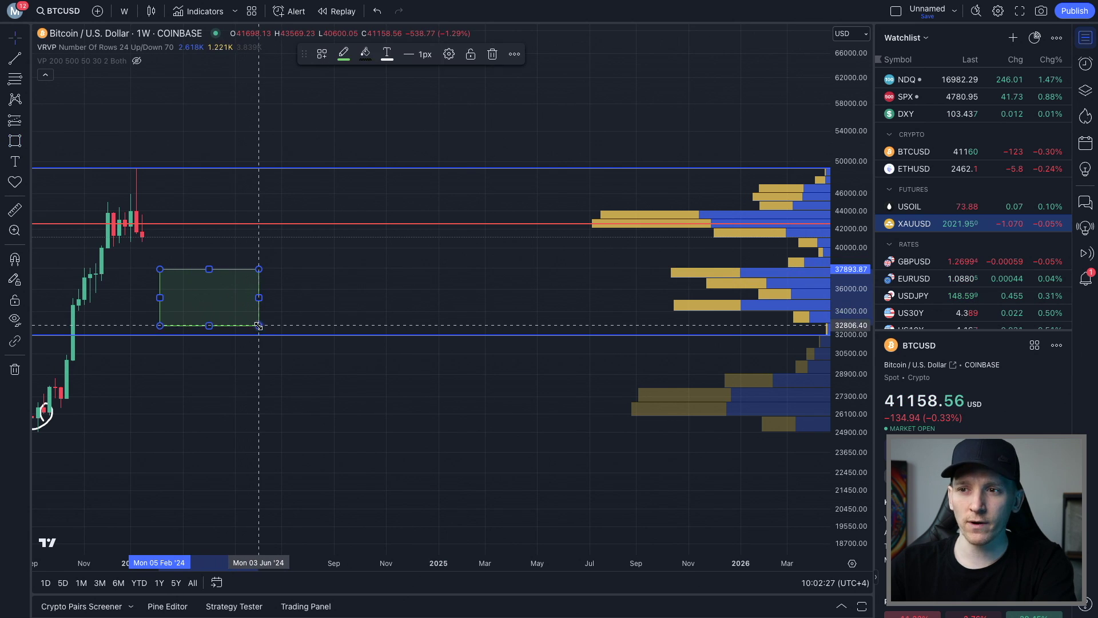
pyautogui.click(324, 301)
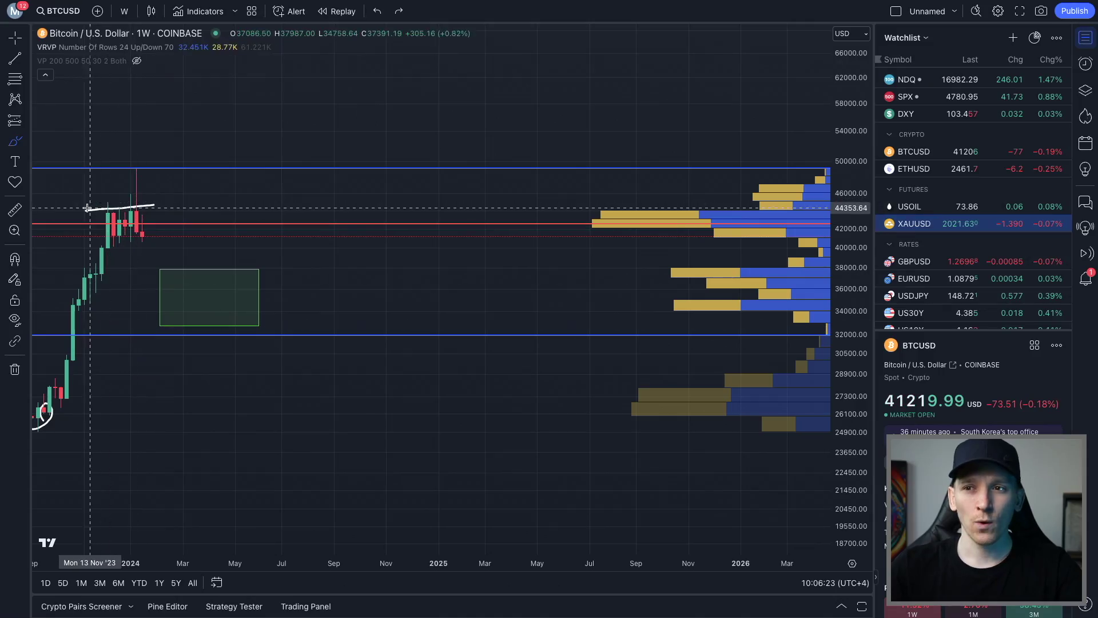
# Circle volume bars near 43,700 and 36,000 and trace the lower-left rally, undoing each
pyautogui.moveTo(641, 199)
pyautogui.mouseDown()
pyautogui.moveTo(581, 225)
pyautogui.moveTo(642, 201)
pyautogui.mouseUp()
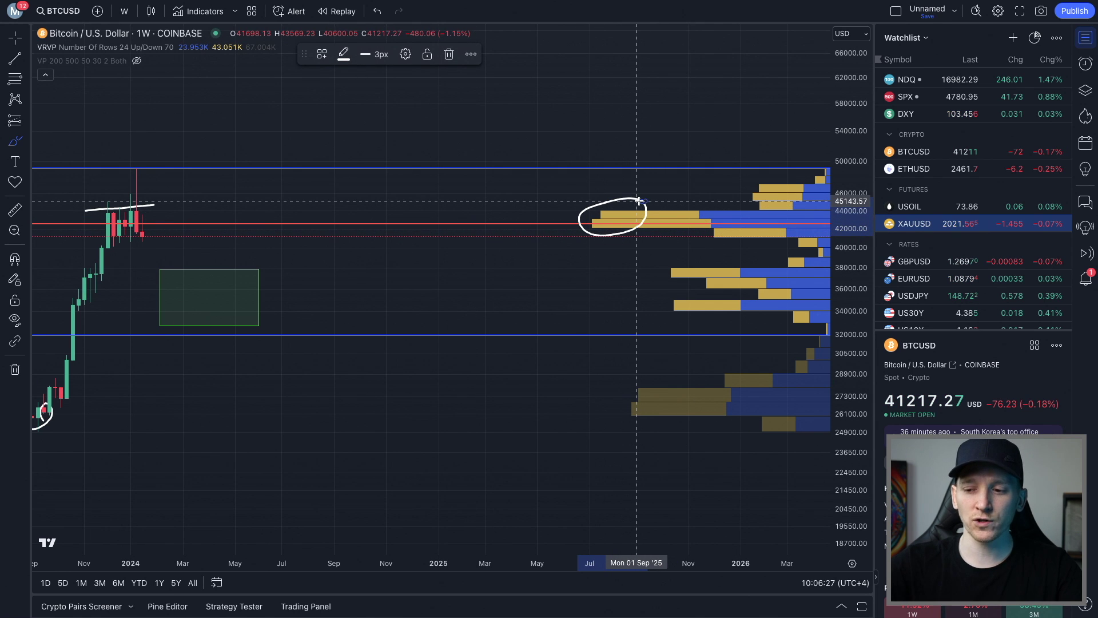
pyautogui.hotkey('ctrl', 'z')
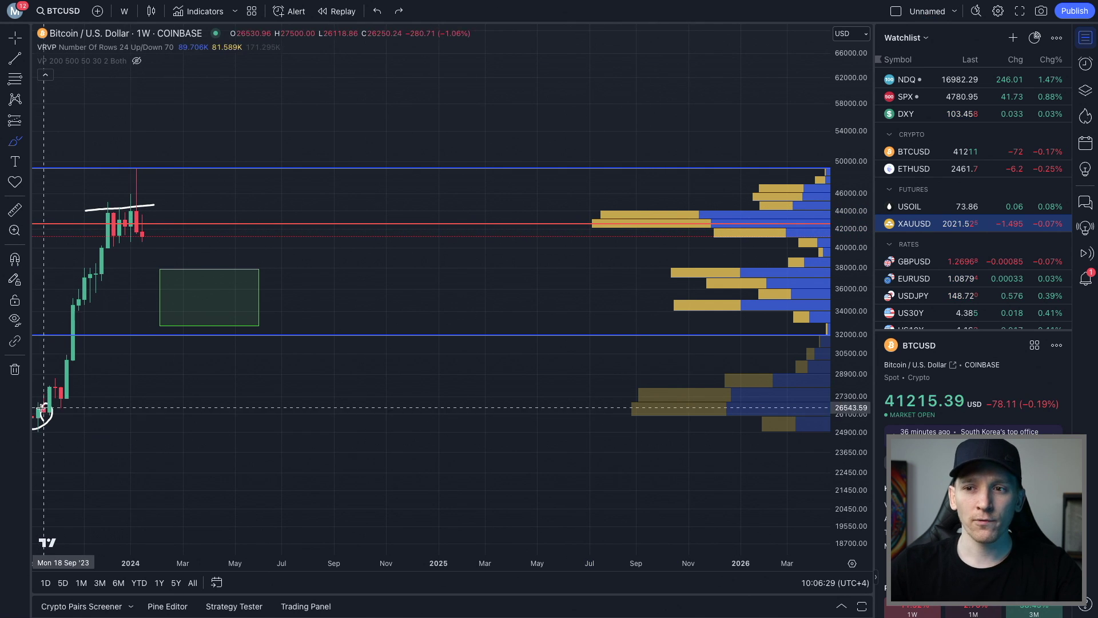
pyautogui.moveTo(55, 426)
pyautogui.mouseDown()
pyautogui.moveTo(81, 366)
pyautogui.moveTo(114, 215)
pyautogui.moveTo(136, 235)
pyautogui.mouseUp()
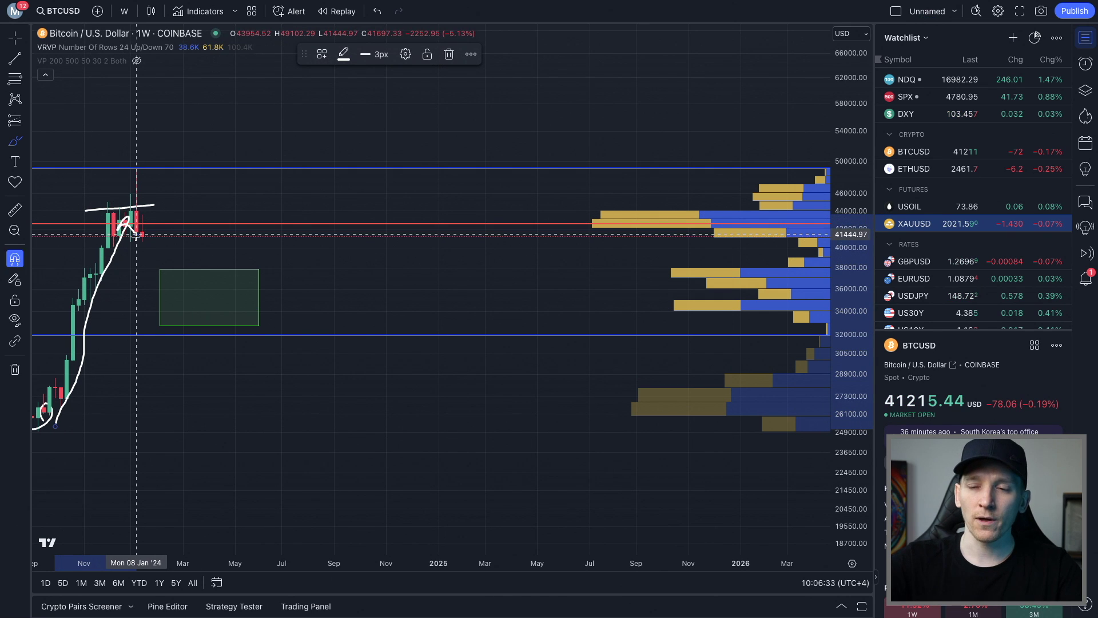
pyautogui.hotkey('ctrl', 'z')
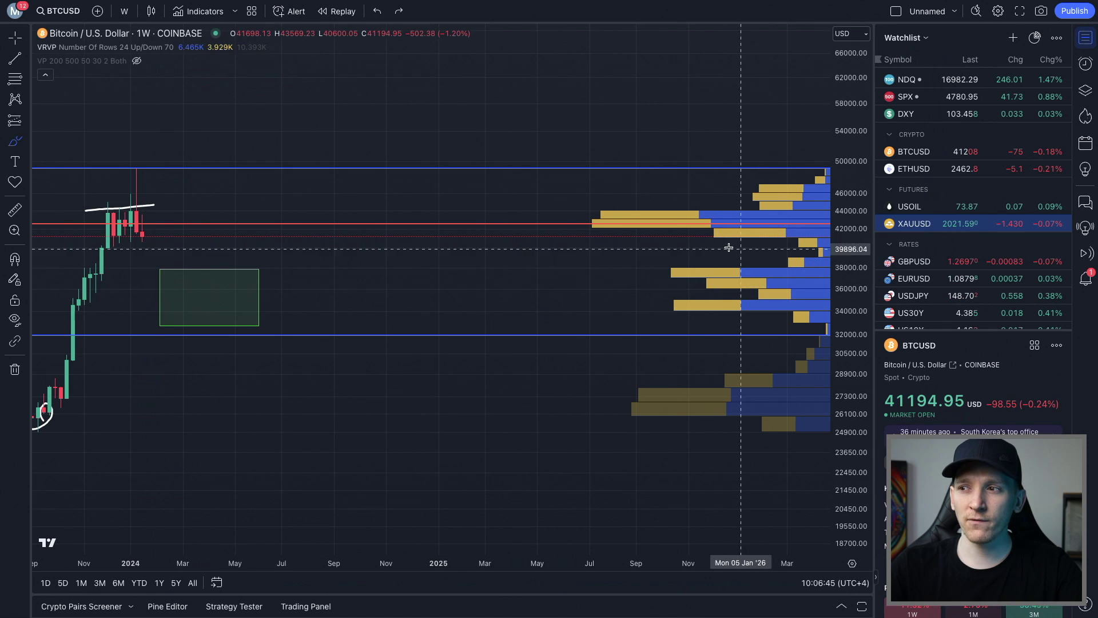
pyautogui.moveTo(674, 281)
pyautogui.mouseDown()
pyautogui.moveTo(663, 286)
pyautogui.moveTo(709, 272)
pyautogui.moveTo(684, 265)
pyautogui.mouseUp()
pyautogui.hotkey('ctrl', 'z')
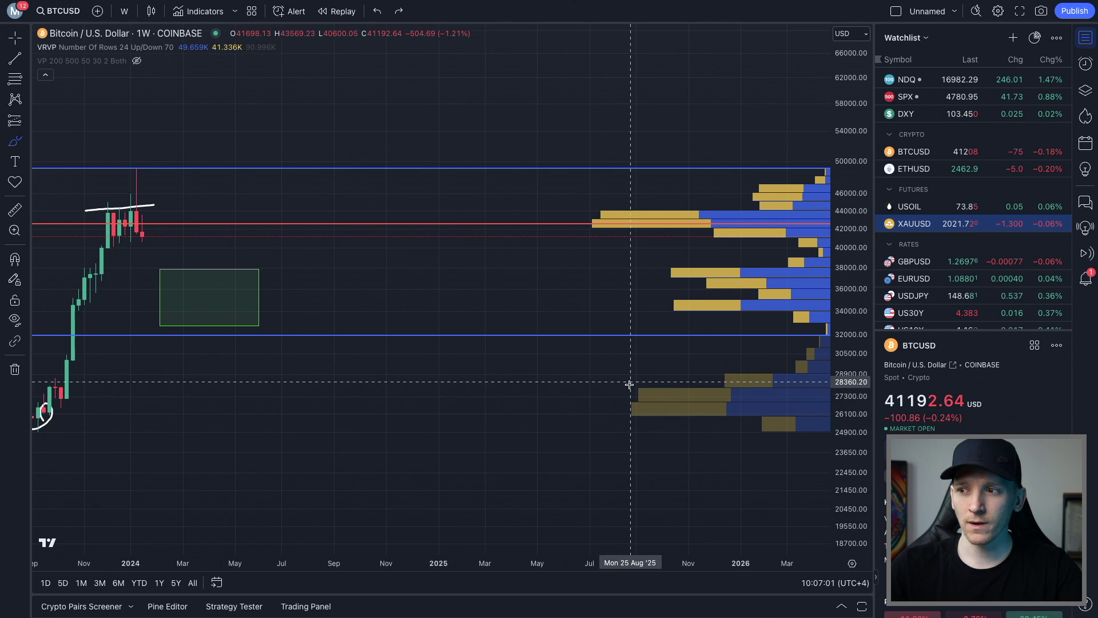
# Brush a horizontal line near 27,000 and sketch a drop-and-bounce into the green zone, then undo the sketch
pyautogui.click(134, 404)
pyautogui.moveTo(134, 404); pyautogui.dragTo(221, 405)
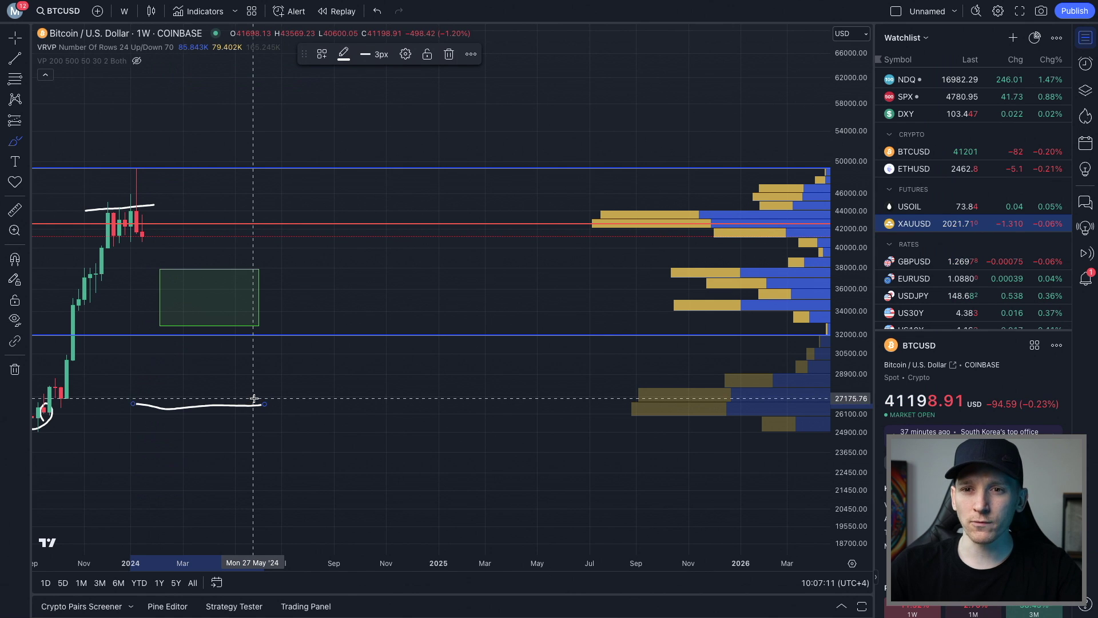
pyautogui.moveTo(96, 257)
pyautogui.mouseDown()
pyautogui.moveTo(123, 220)
pyautogui.moveTo(188, 318)
pyautogui.moveTo(198, 323)
pyautogui.moveTo(229, 292)
pyautogui.mouseUp()
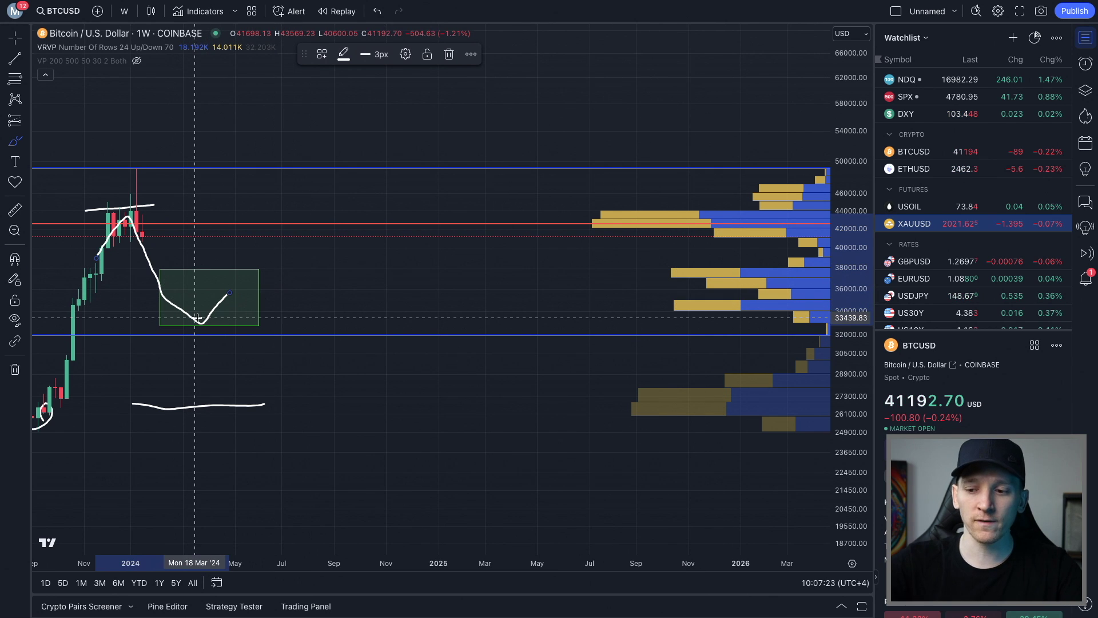
pyautogui.hotkey('ctrl', 'z')
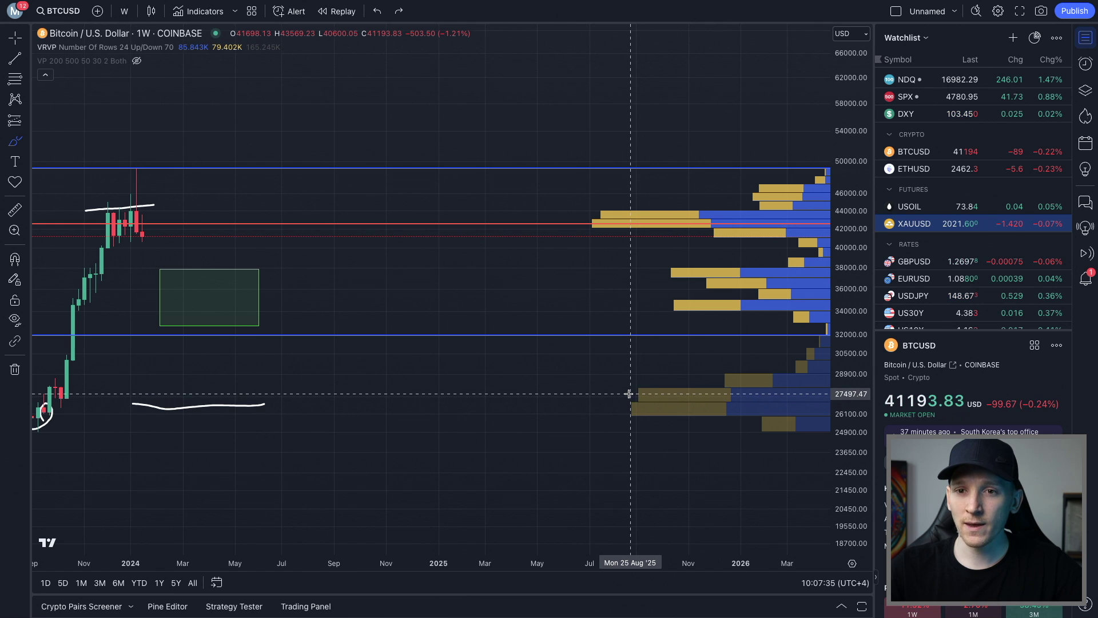
# Loop the volume bars below 30,000 and trace the blue line near 35,800, undoing both
pyautogui.scroll(-5, 629, 395)
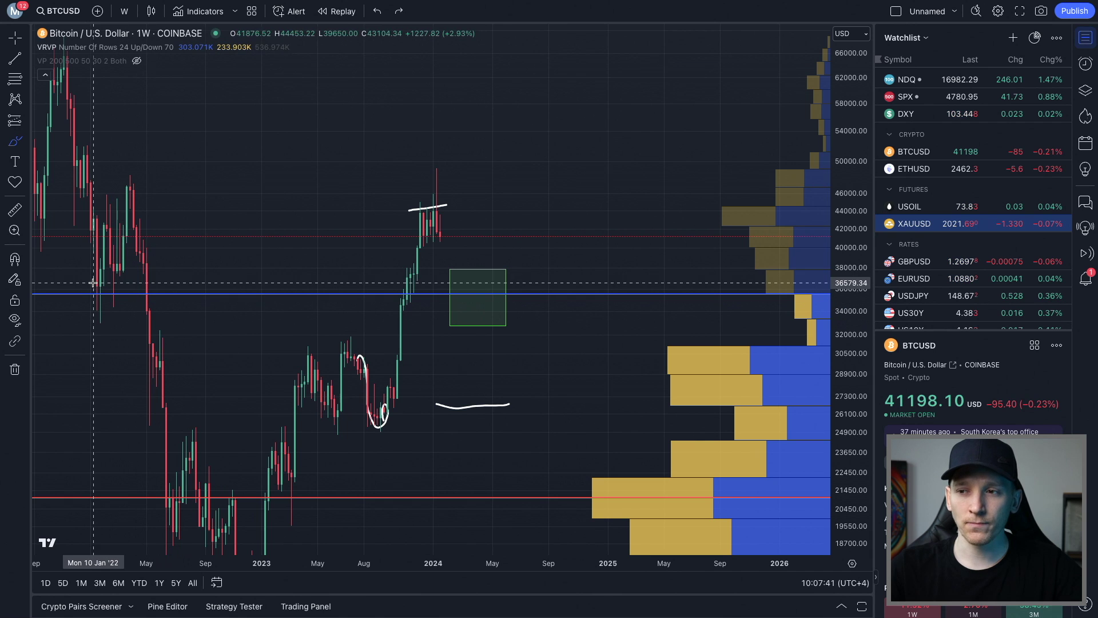
pyautogui.moveTo(697, 363)
pyautogui.mouseDown()
pyautogui.moveTo(377, 487)
pyautogui.moveTo(693, 378)
pyautogui.mouseUp()
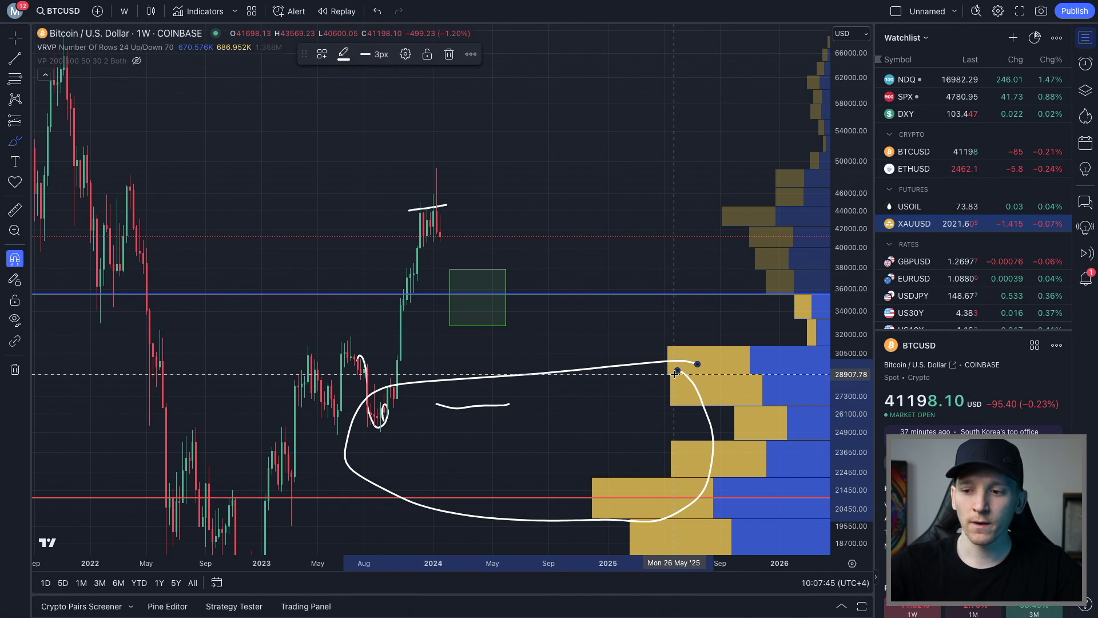
pyautogui.hotkey('ctrl', 'z')
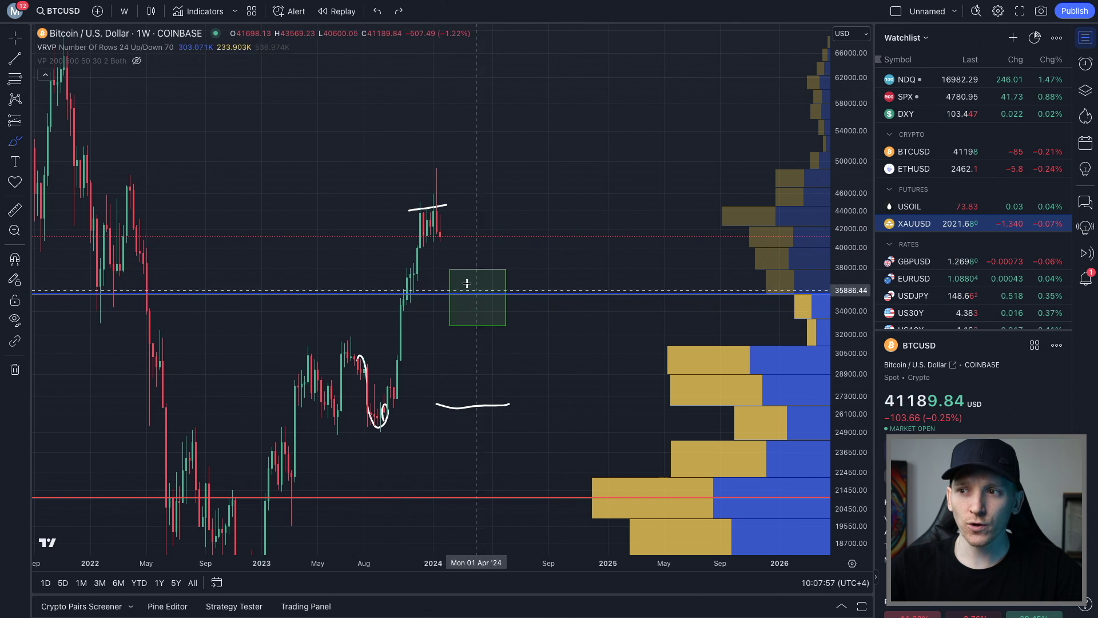
pyautogui.moveTo(63, 293); pyautogui.dragTo(202, 293)
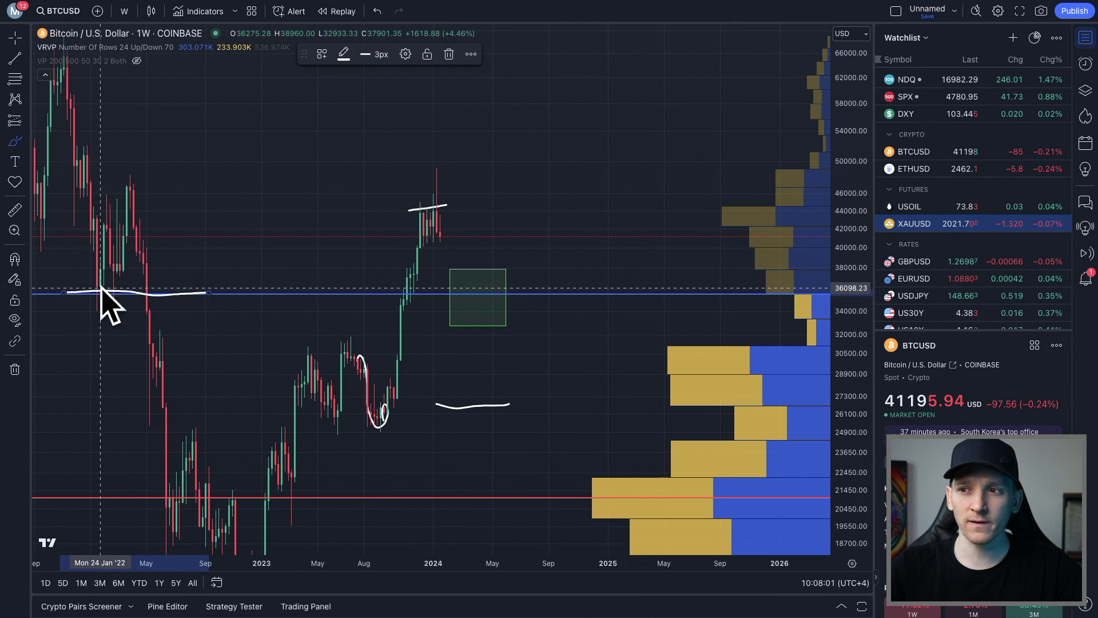
pyautogui.moveTo(204, 293)
pyautogui.mouseDown()
pyautogui.moveTo(801, 292)
pyautogui.moveTo(791, 294)
pyautogui.mouseUp()
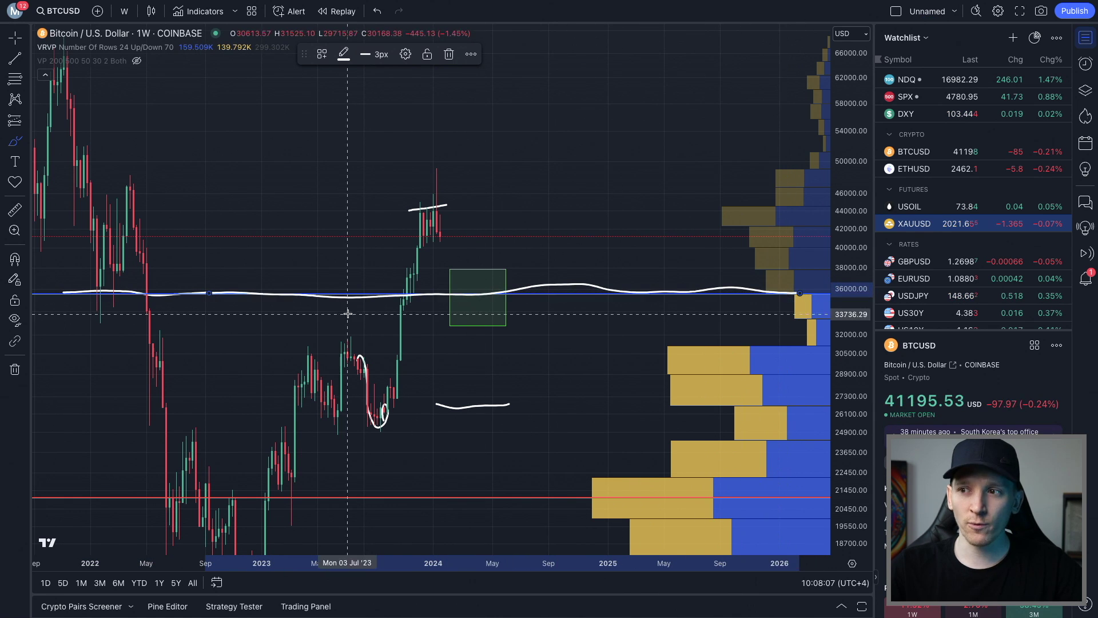
pyautogui.hotkey('ctrl', 'z')
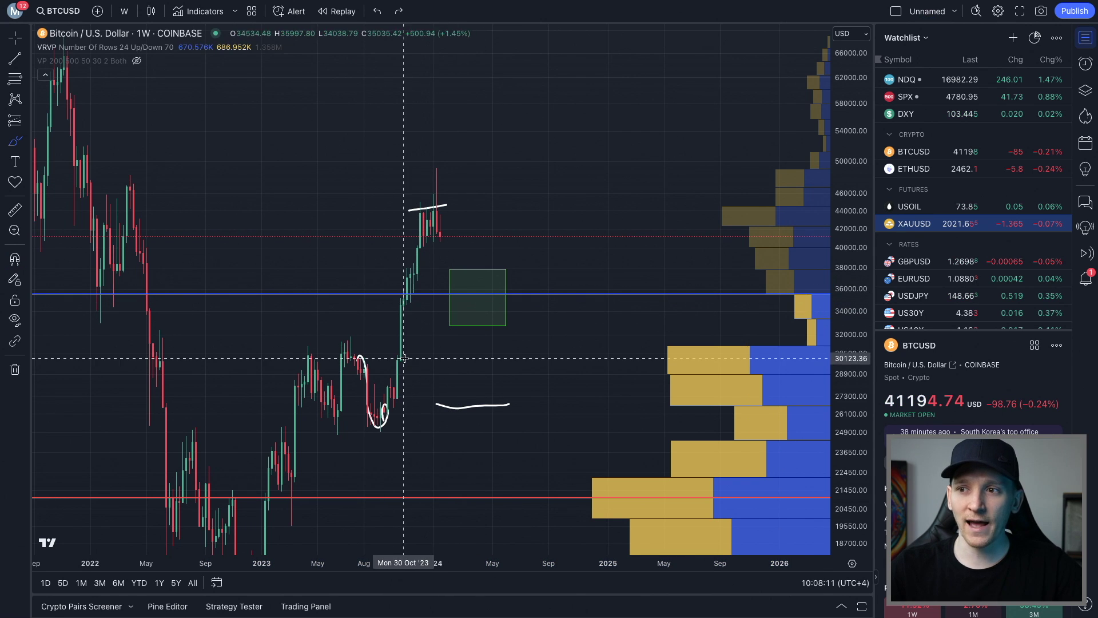
# Try lines near 30,400 and 30,000, undo them, then circle the 36,000–38,000 volume cluster
pyautogui.moveTo(323, 352); pyautogui.dragTo(699, 344)
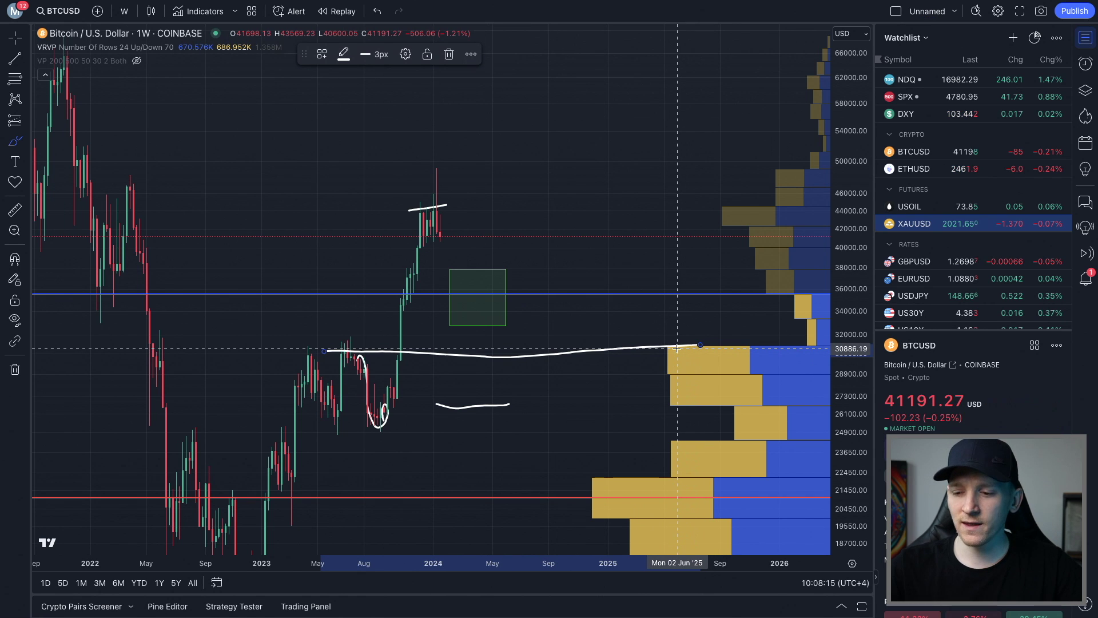
pyautogui.hotkey('ctrl', 'z')
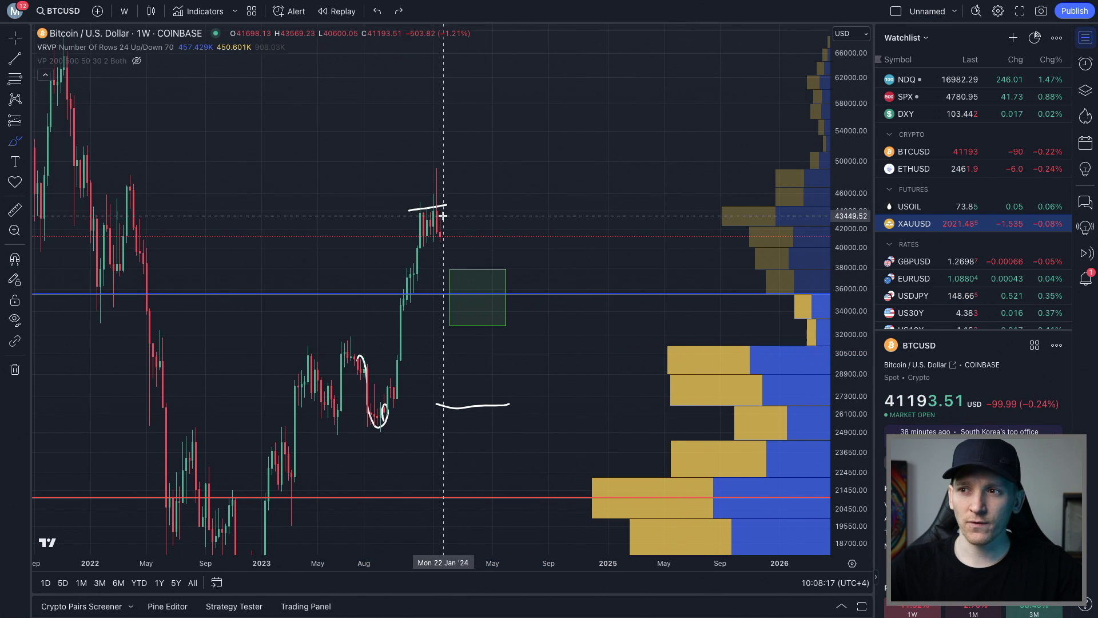
pyautogui.moveTo(86, 361)
pyautogui.mouseDown()
pyautogui.moveTo(483, 363)
pyautogui.moveTo(717, 347)
pyautogui.mouseUp()
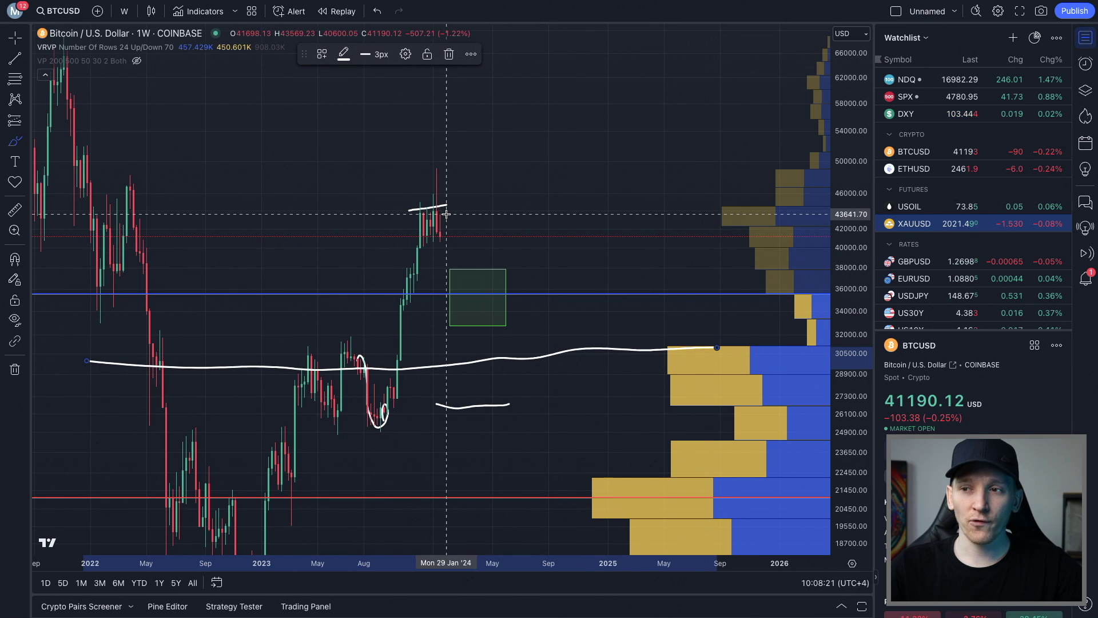
pyautogui.hotkey('ctrl', 'z')
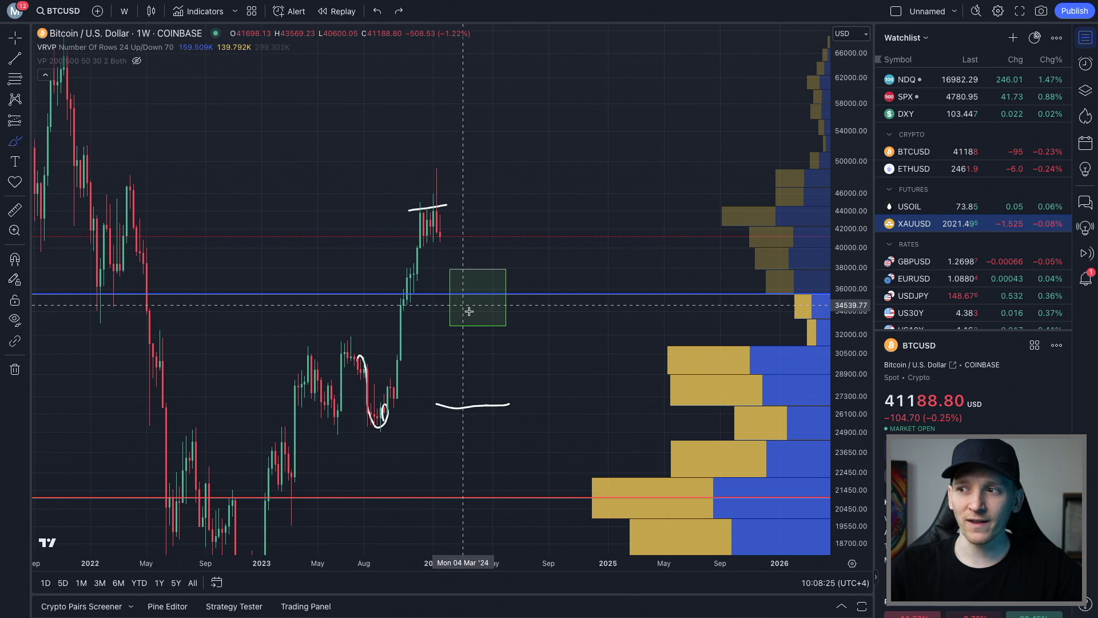
pyautogui.moveTo(777, 267)
pyautogui.mouseDown()
pyautogui.moveTo(736, 265)
pyautogui.moveTo(773, 304)
pyautogui.moveTo(785, 280)
pyautogui.mouseUp()
pyautogui.moveTo(120, 272)
pyautogui.mouseDown()
pyautogui.moveTo(97, 286)
pyautogui.moveTo(121, 273)
pyautogui.mouseUp()
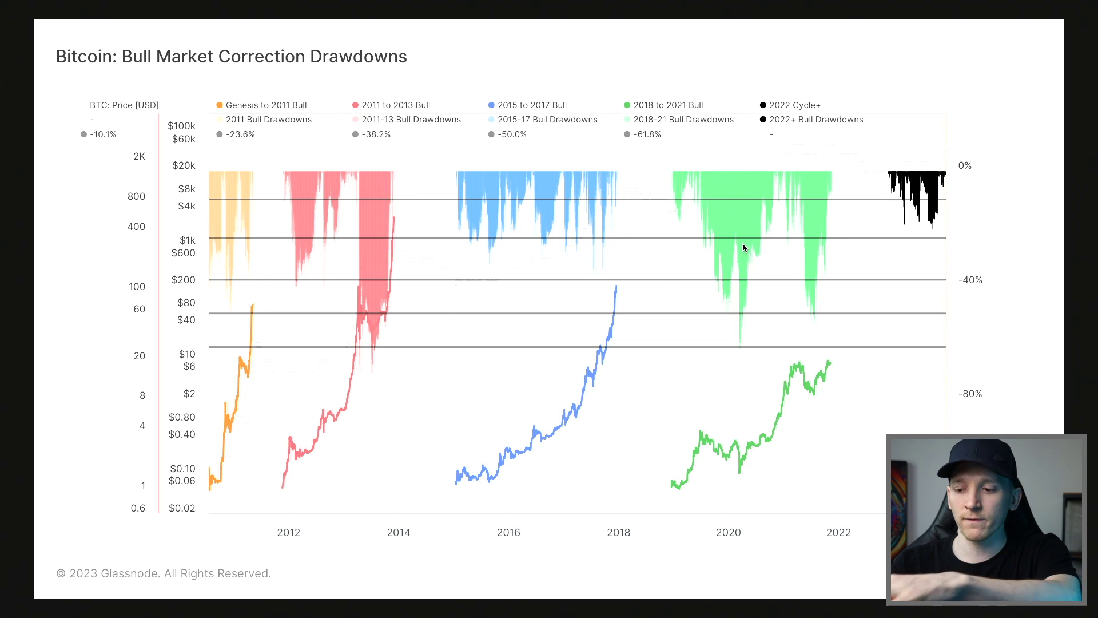
# Switch from the Glassnode drawdowns image back to the TradingView BTCUSD weekly chart
pyautogui.hotkey('ctrl', 'Tab')
pyautogui.hotkey('ctrl', 'Tab')
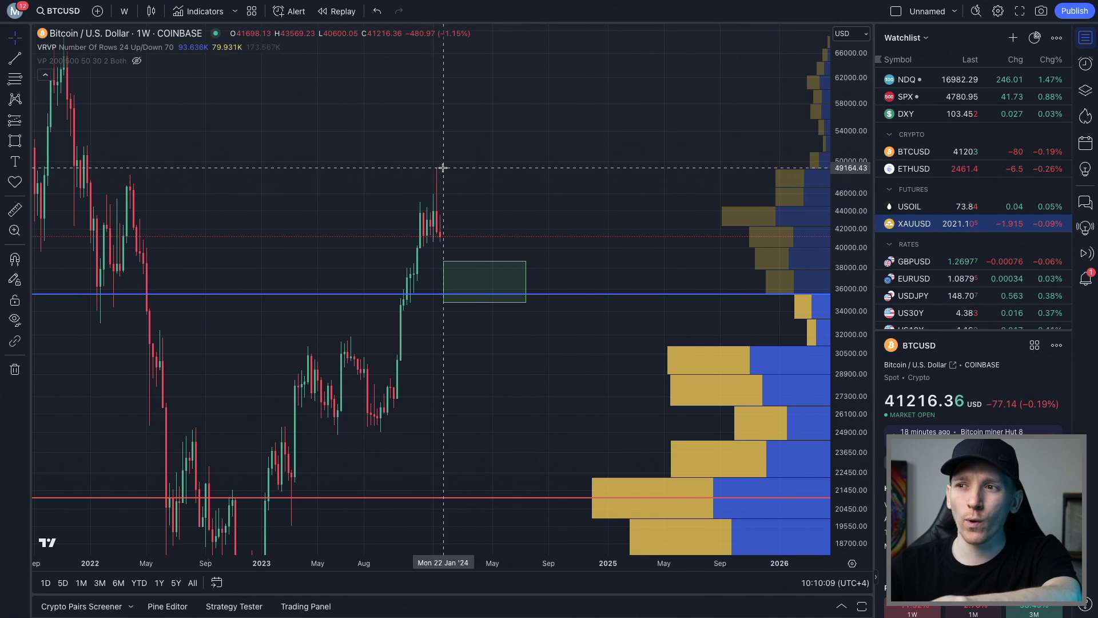
# Measure the roughly 25% drop from the January 2024 high to the green box, then zoom in on recent candles
pyautogui.keyDown('shift'); pyautogui.click(438, 188); pyautogui.keyUp('shift')
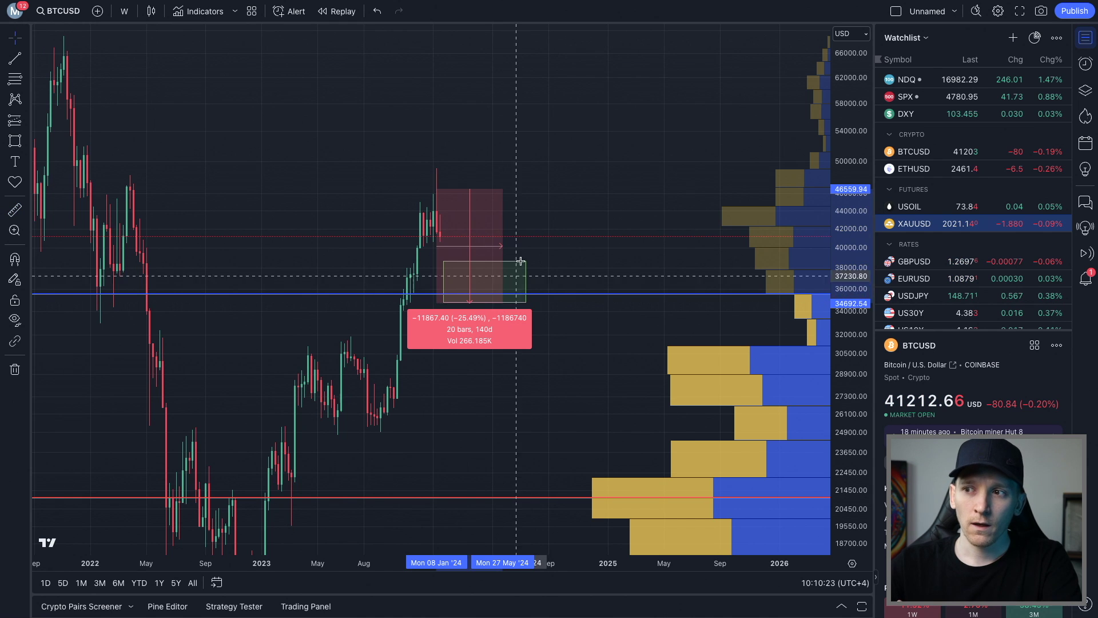
pyautogui.click(522, 240)
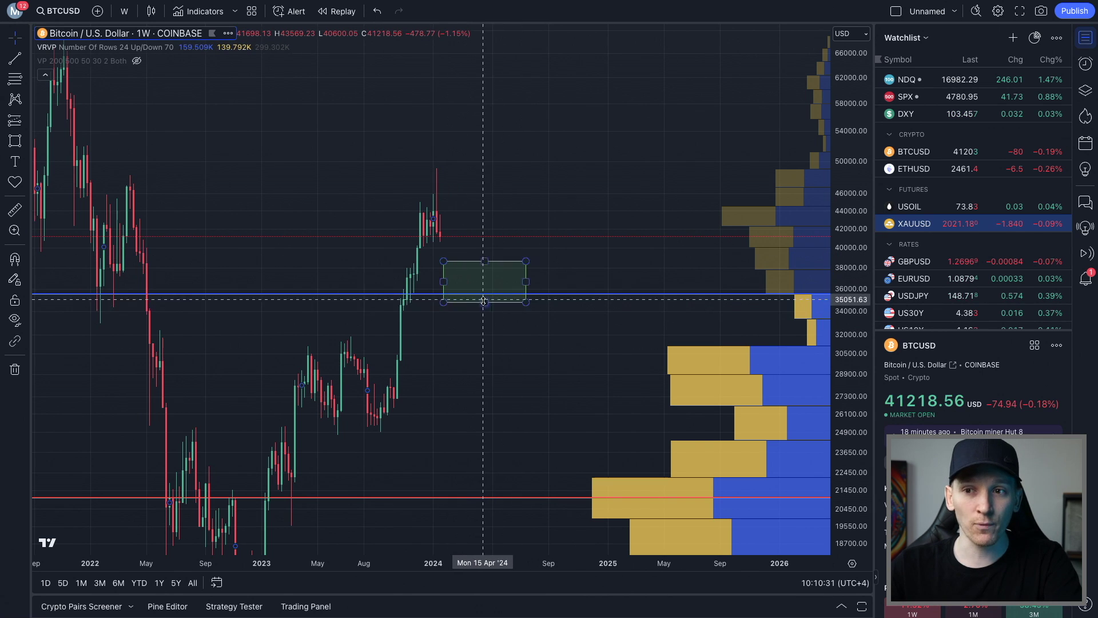
pyautogui.scroll(2, 489, 309)
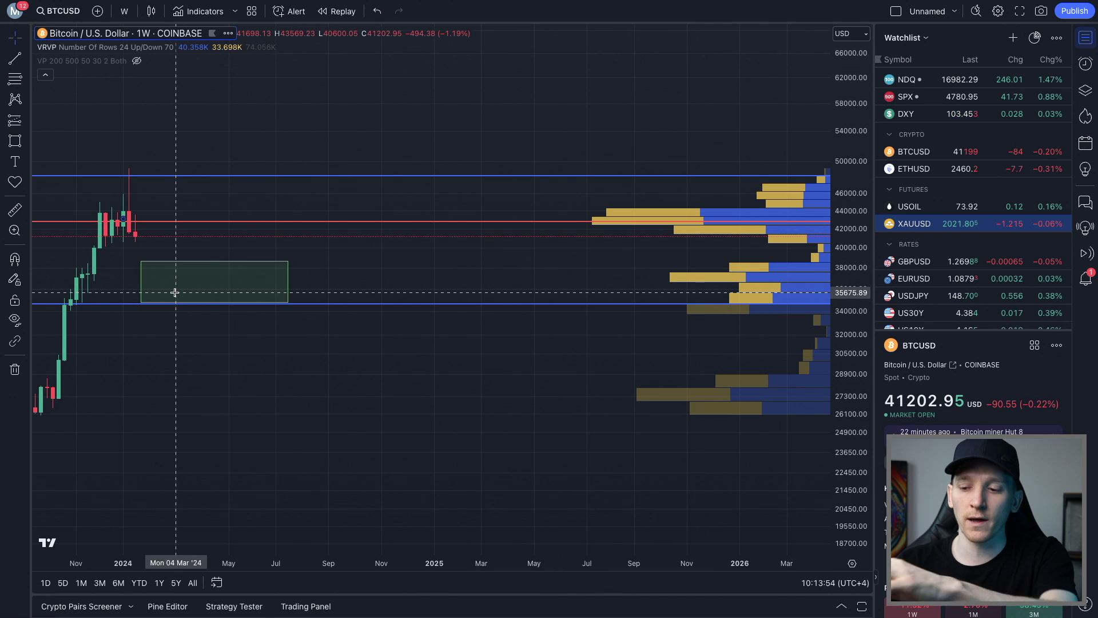
# On OKX, sketch the expected pullback on the chart and undo it
pyautogui.hotkey('alt', 'Tab')
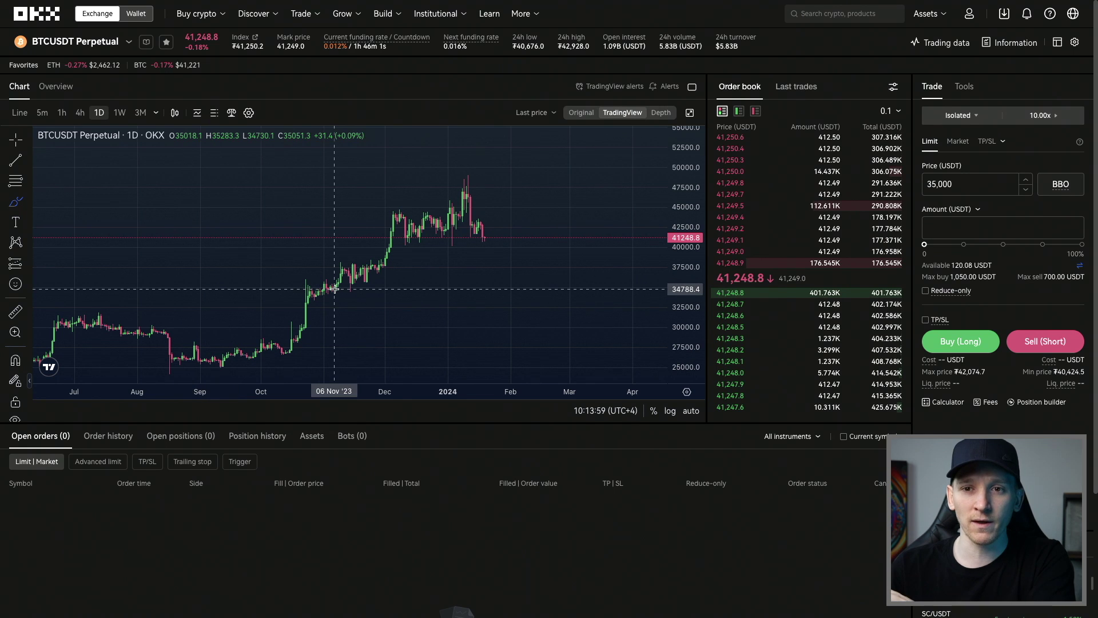
pyautogui.moveTo(463, 238)
pyautogui.mouseDown()
pyautogui.moveTo(510, 263)
pyautogui.moveTo(534, 238)
pyautogui.mouseUp()
pyautogui.hotkey('ctrl', 'z')
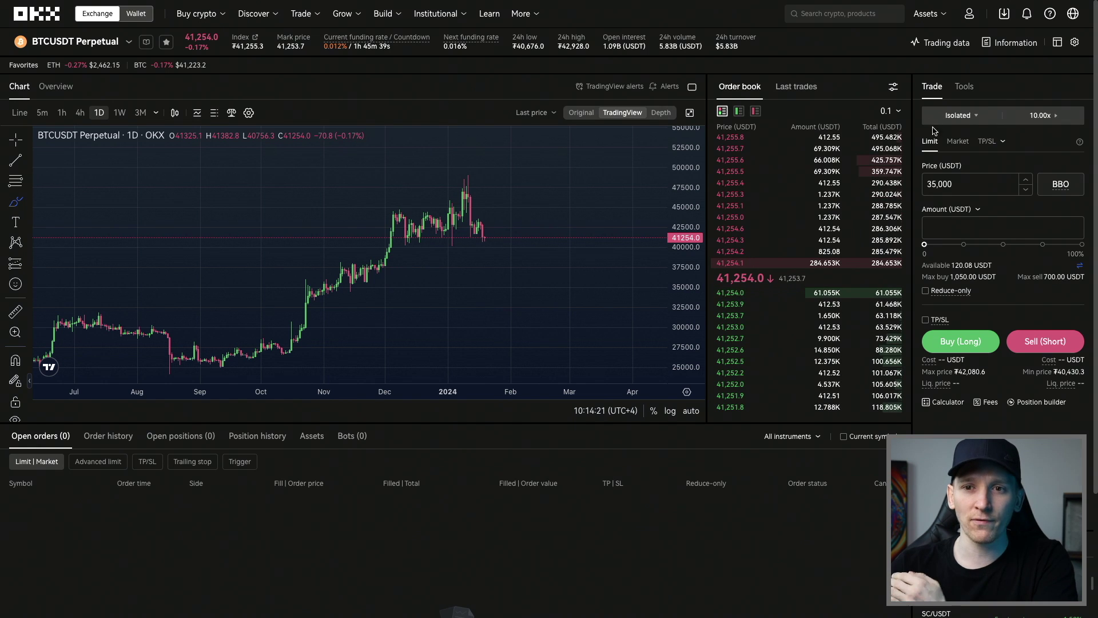
# Submit a Buy (Long) limit order at 35,000 using 15% of the balance
pyautogui.click(954, 186)
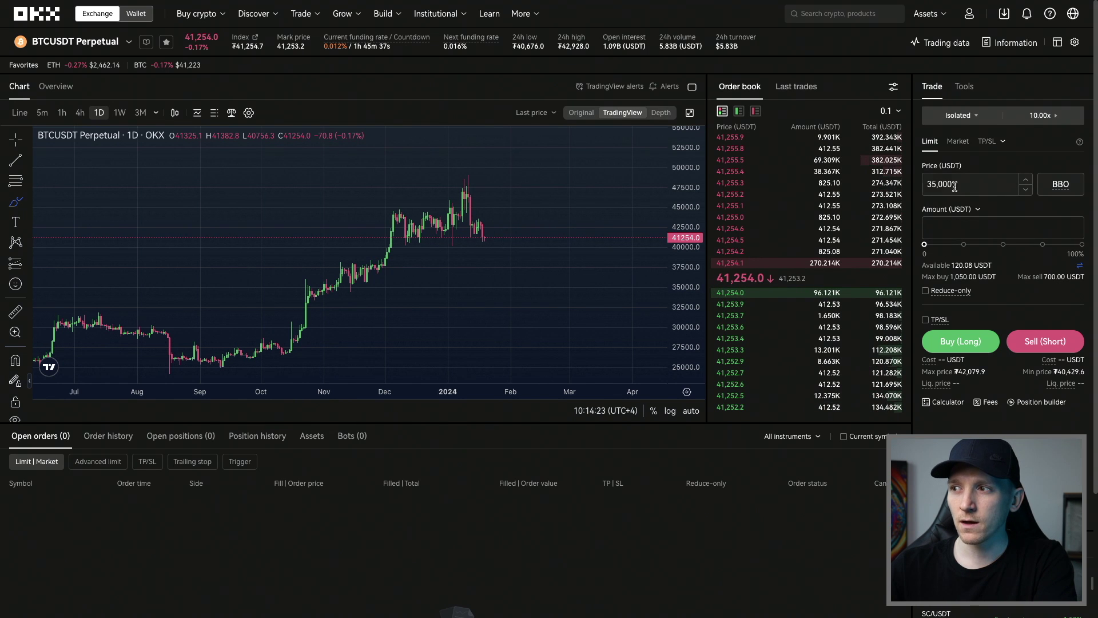
pyautogui.click(607, 253)
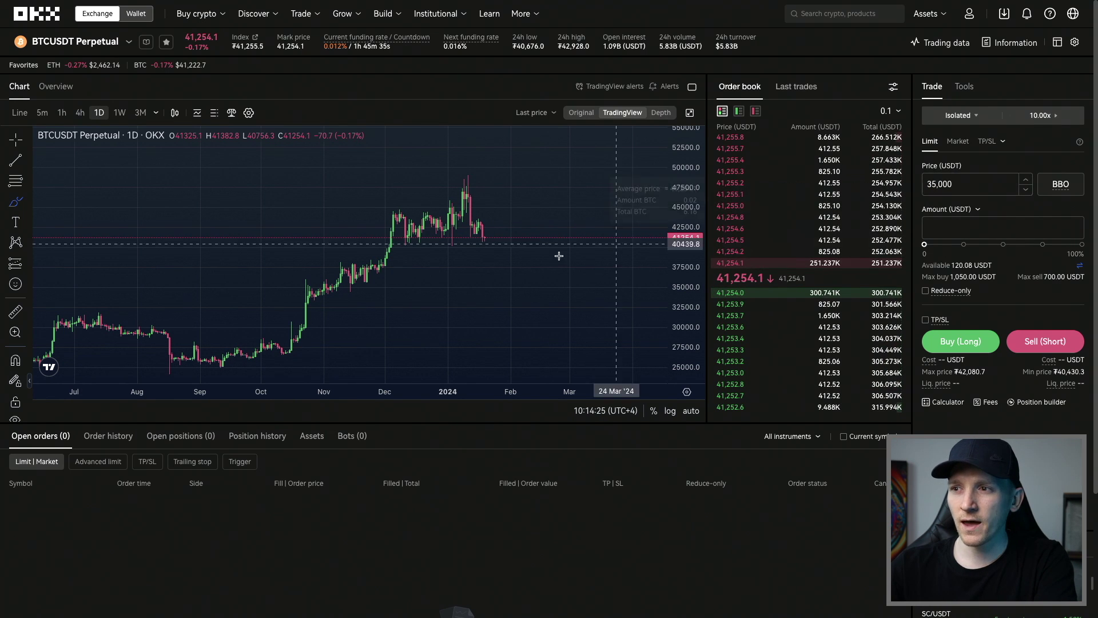
pyautogui.click(960, 343)
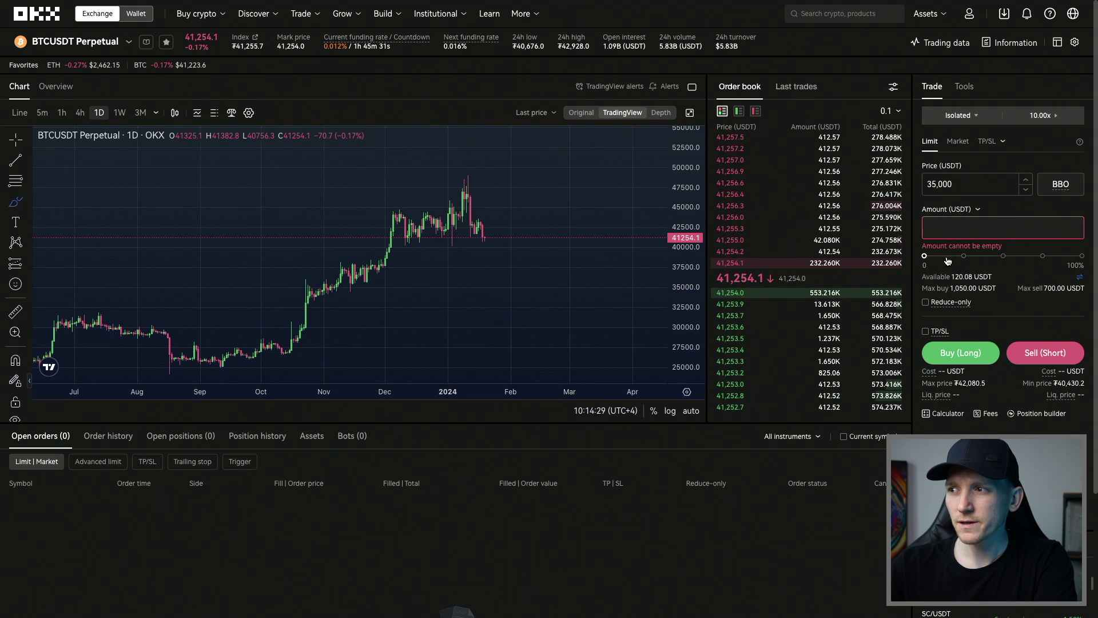
pyautogui.click(947, 257)
pyautogui.click(947, 346)
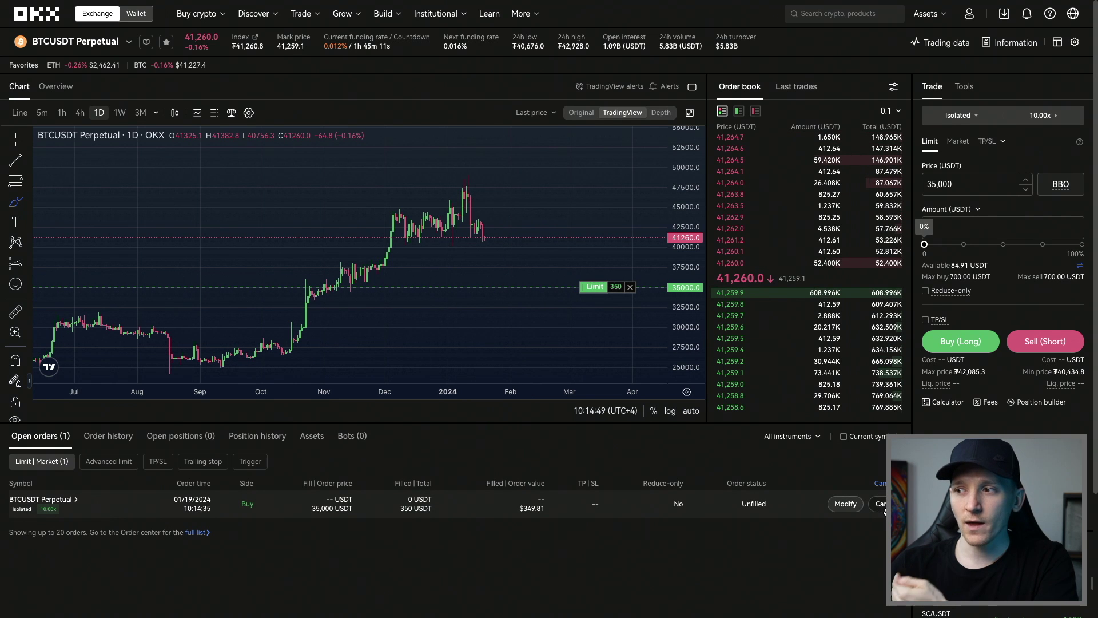
# Cancel the 35,000 limit buy and sketch a dip toward about 37,500 on OKX's chart
pyautogui.click(880, 504)
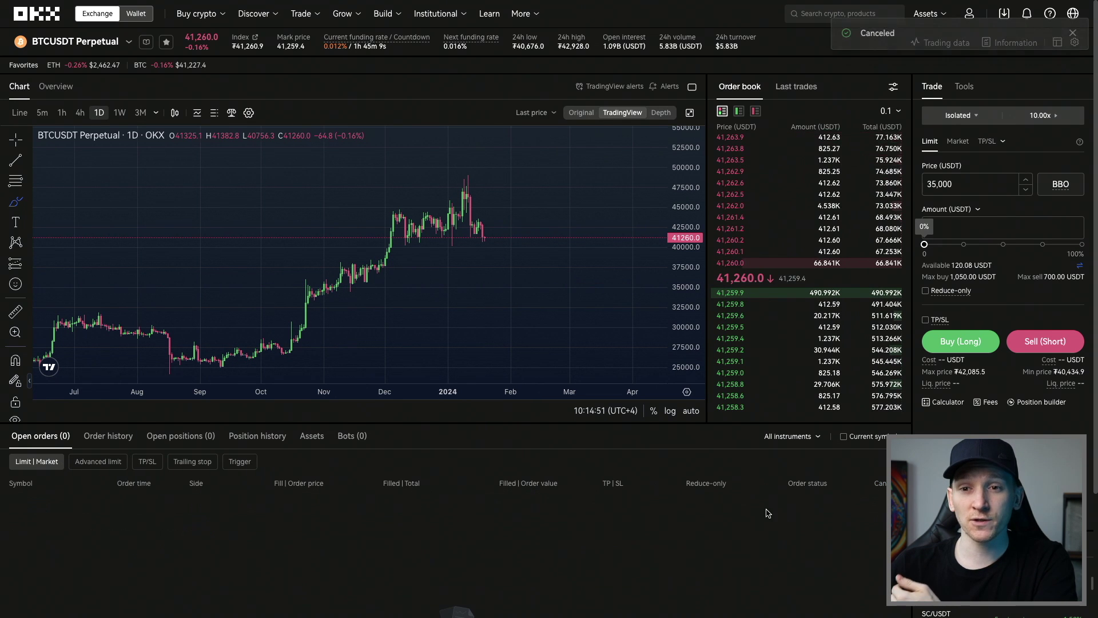
pyautogui.moveTo(482, 238)
pyautogui.mouseDown()
pyautogui.moveTo(503, 276)
pyautogui.moveTo(506, 261)
pyautogui.mouseUp()
pyautogui.press('Delete')
pyautogui.moveTo(487, 251); pyautogui.dragTo(511, 265)
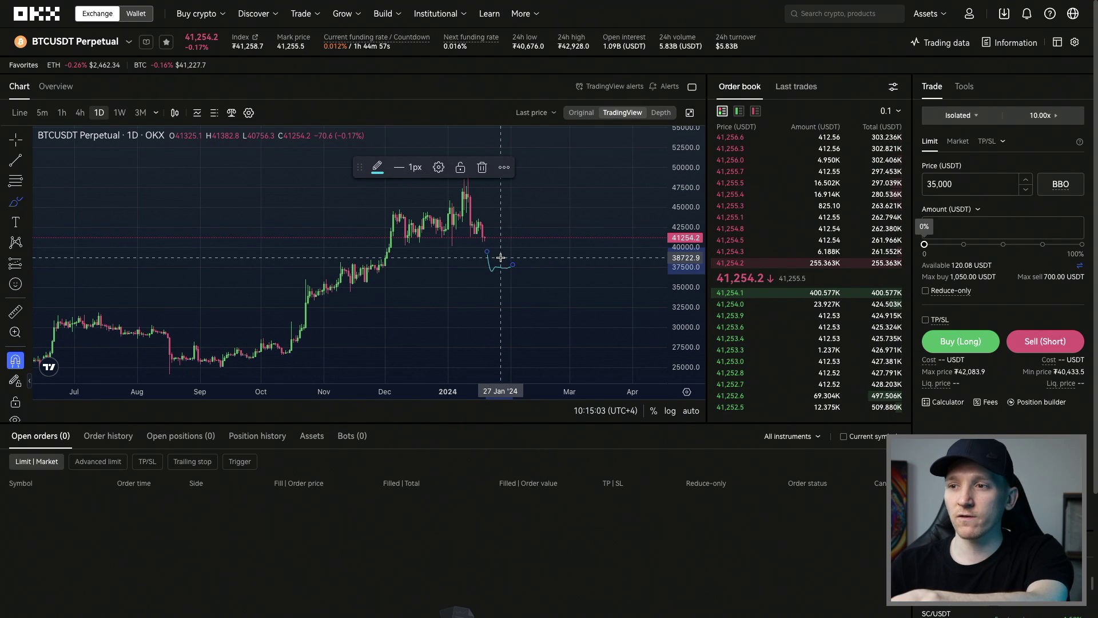
pyautogui.click(15, 137)
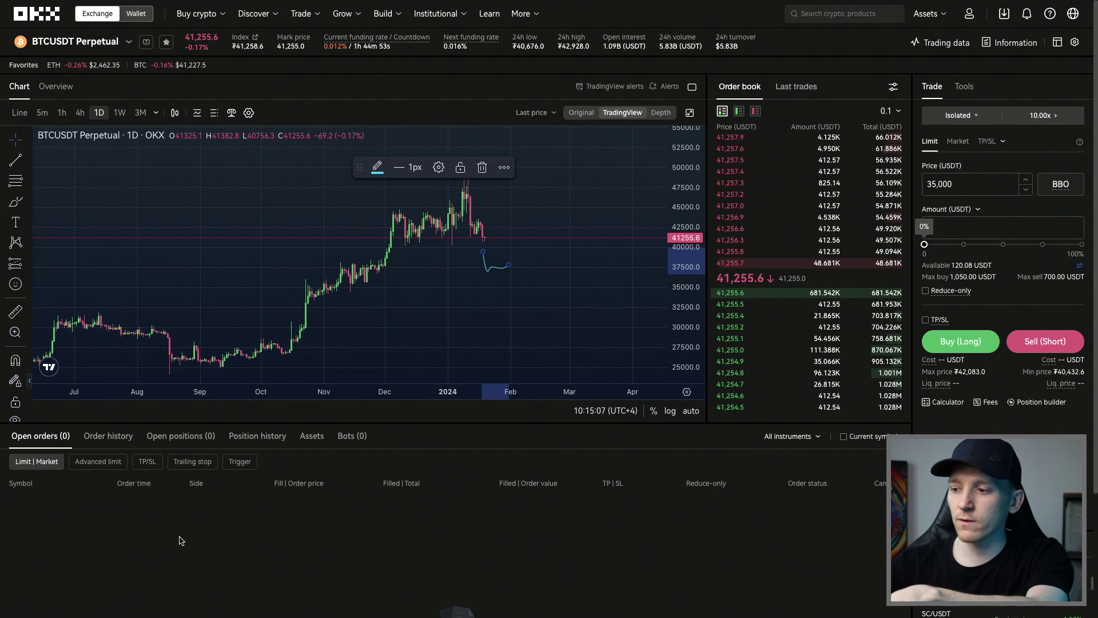
pyautogui.hotkey('alt', 'Tab')
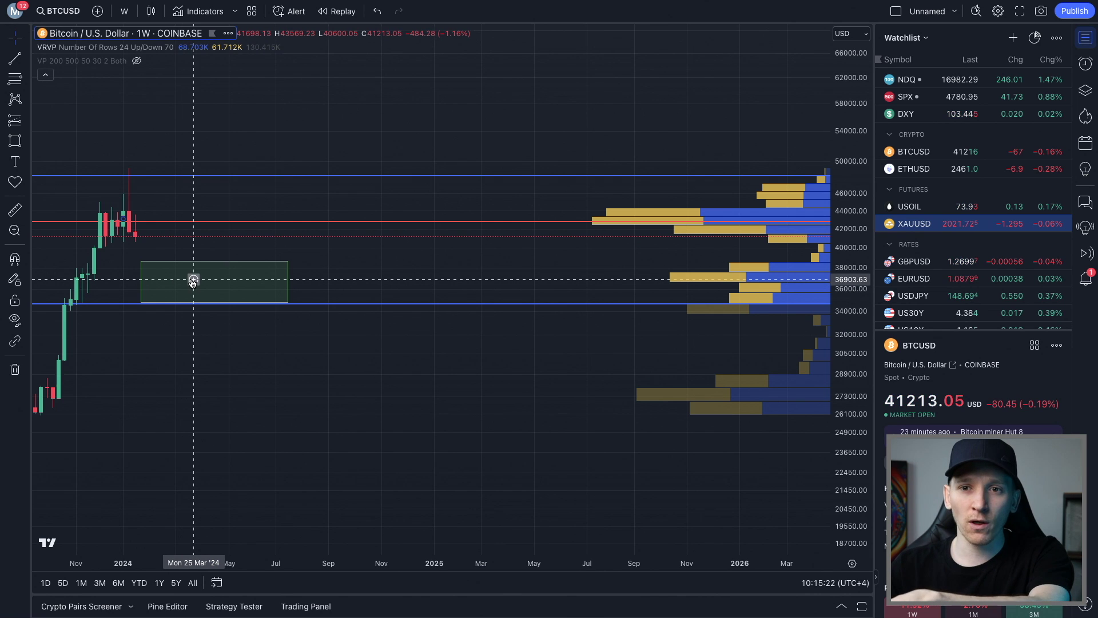
# Glance at OKX, then return to TradingView and zoom in on the recent candles
pyautogui.hotkey('alt', 'Tab')
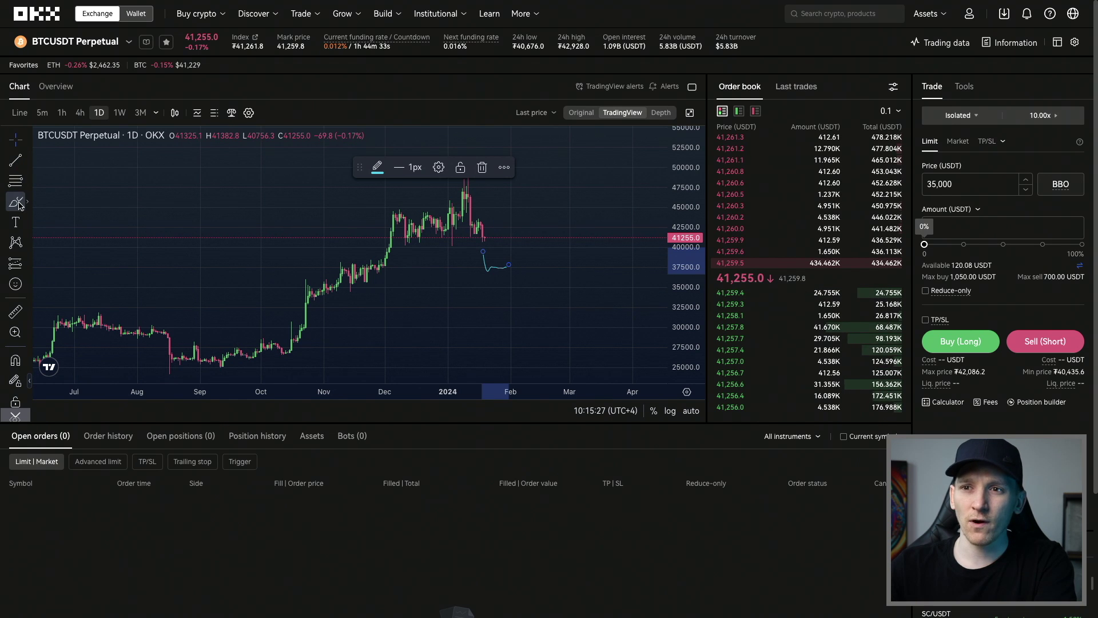
pyautogui.hotkey('alt', 'Tab')
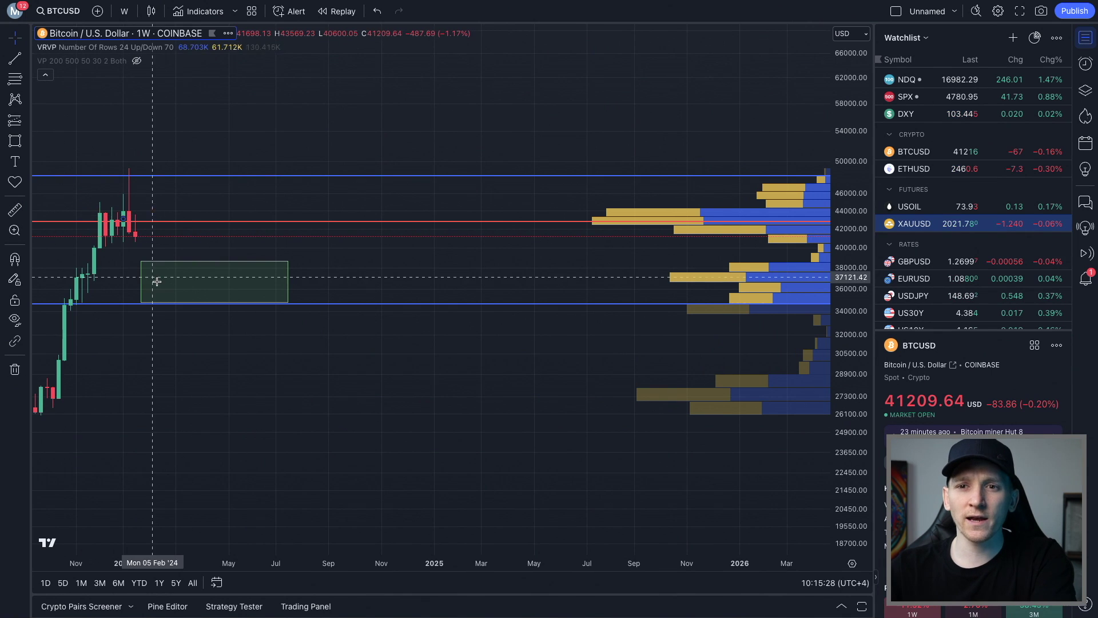
pyautogui.scroll(-3, 187, 373)
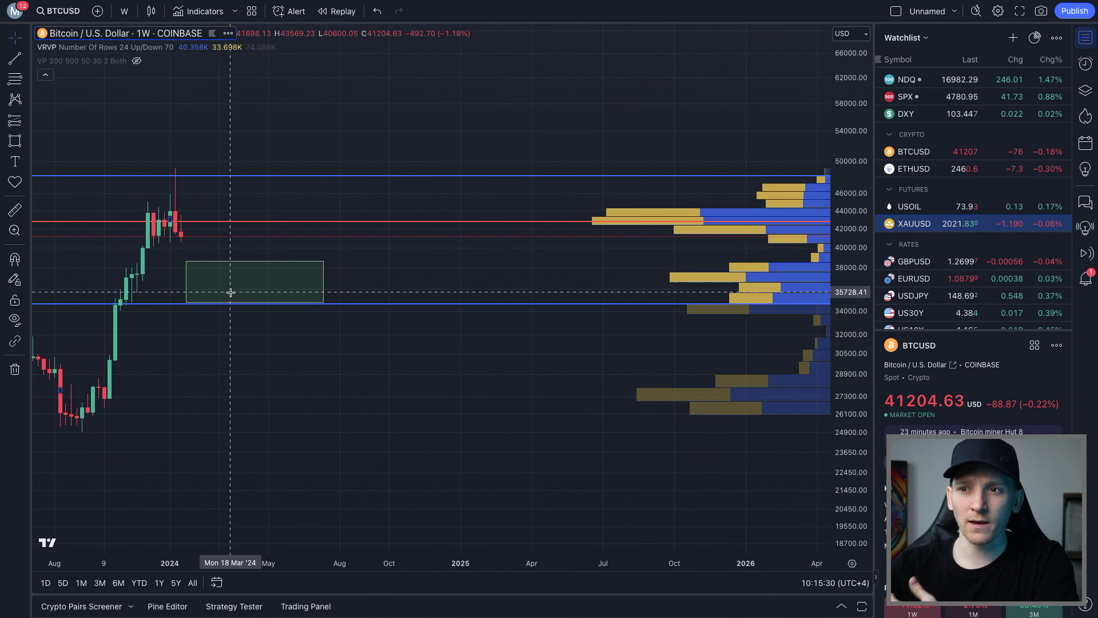
pyautogui.moveTo(235, 287)
pyautogui.mouseDown()
pyautogui.moveTo(221, 289)
pyautogui.moveTo(247, 290)
pyautogui.mouseUp()
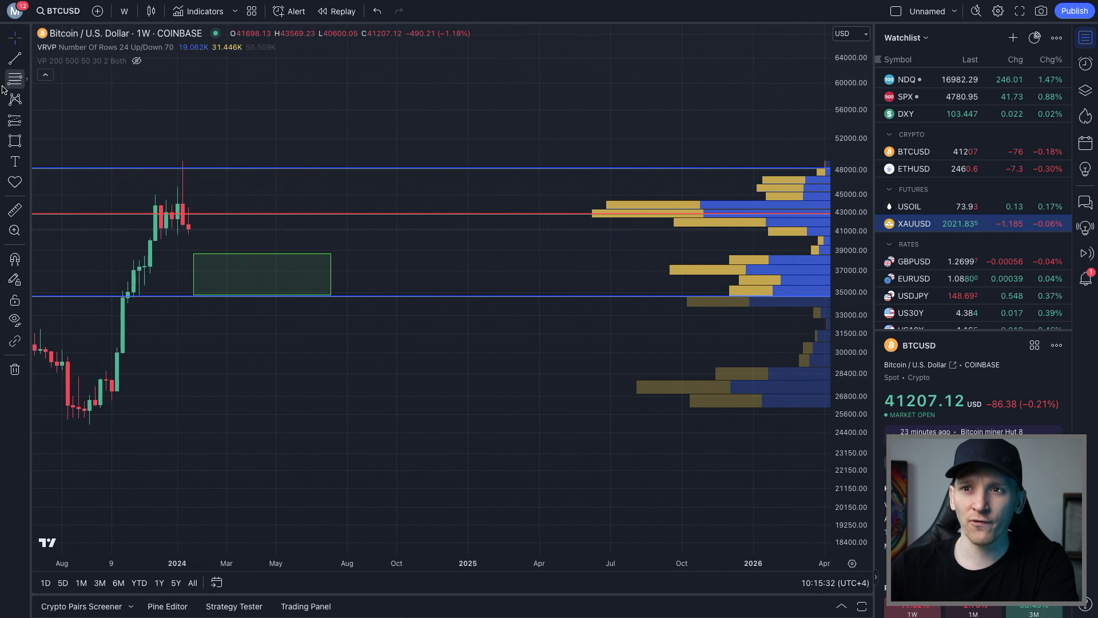
# Brush a loop in the green box and strokes near 30,000 below it, then undo the lower strokes
pyautogui.click(27, 140)
pyautogui.click(53, 155)
pyautogui.moveTo(239, 284)
pyautogui.mouseDown()
pyautogui.moveTo(255, 293)
pyautogui.moveTo(240, 284)
pyautogui.mouseUp()
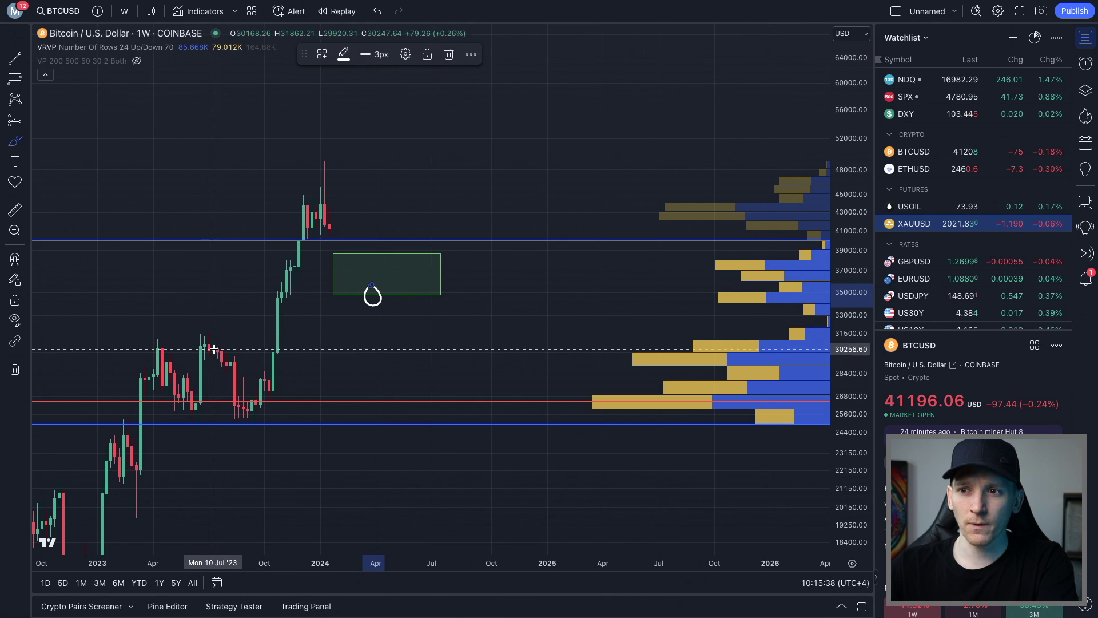
pyautogui.moveTo(334, 350); pyautogui.dragTo(432, 349)
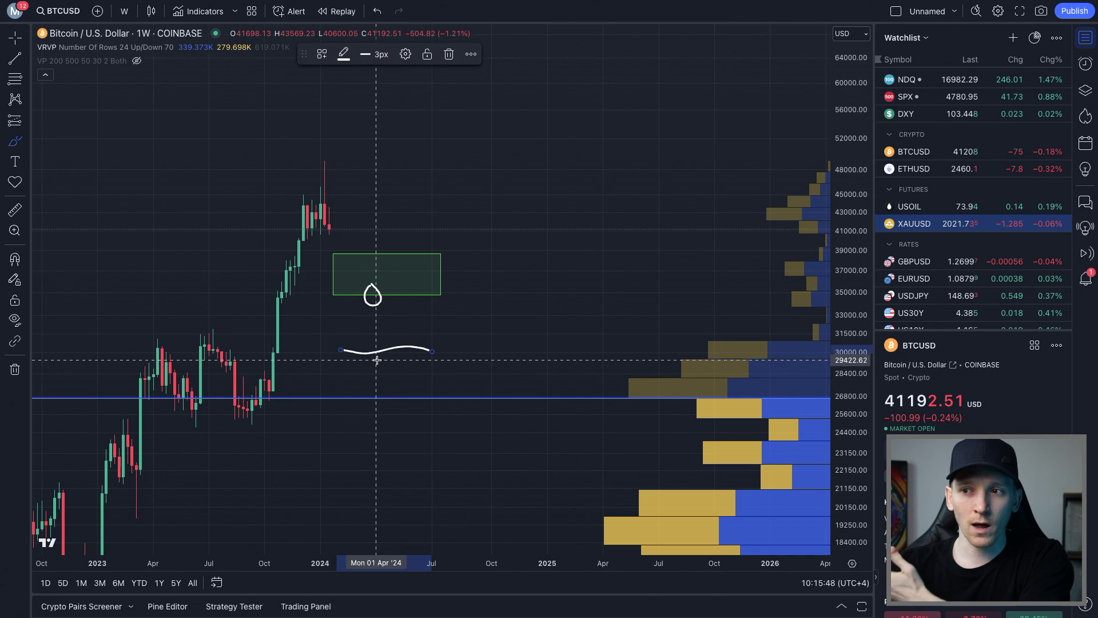
pyautogui.moveTo(362, 362); pyautogui.dragTo(406, 363)
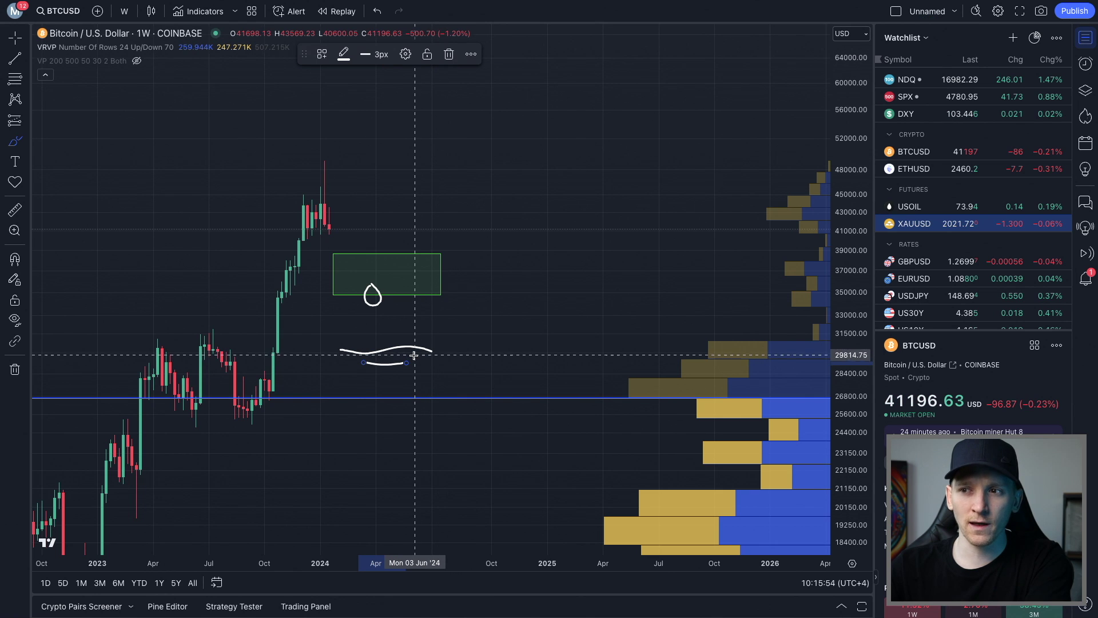
pyautogui.hotkey('ctrl', 'z')
pyautogui.hotkey('ctrl', 'z')
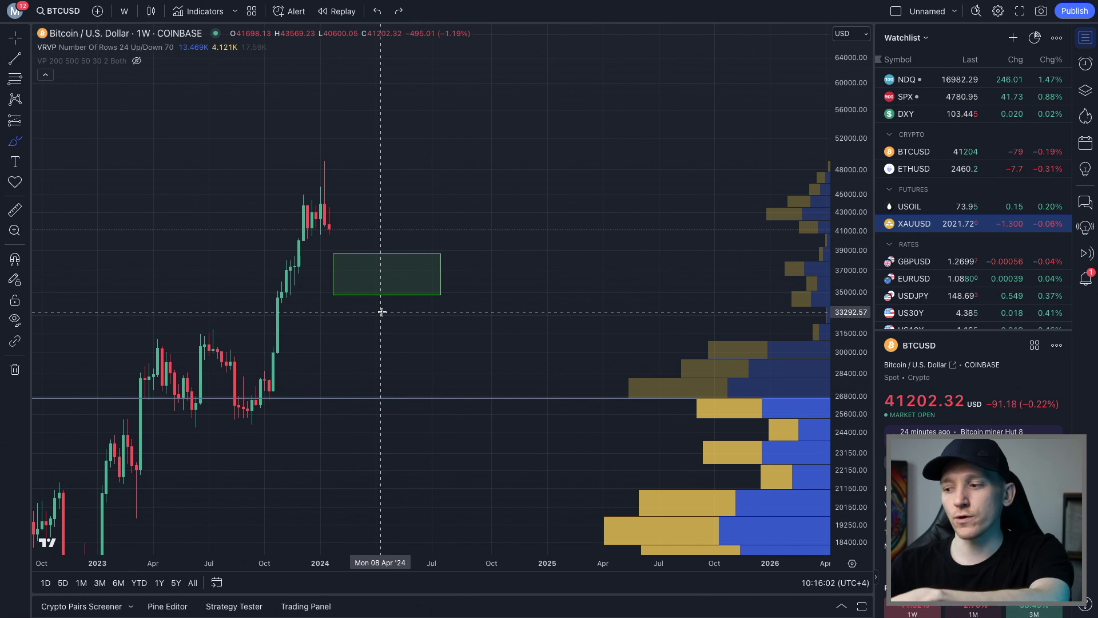
pyautogui.hotkey('alt', 'Tab')
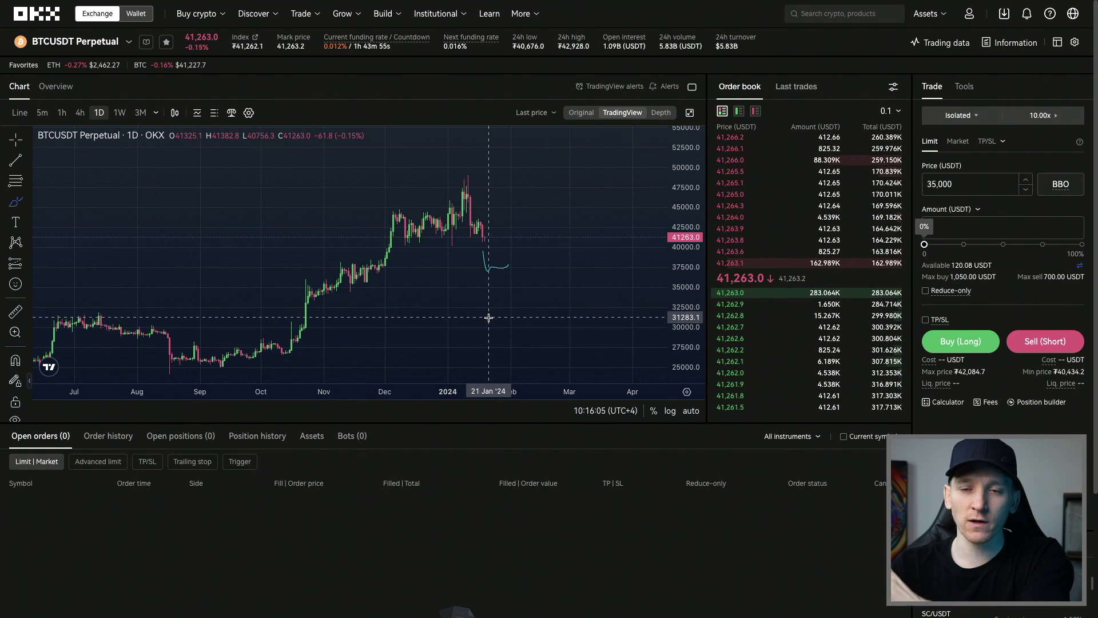